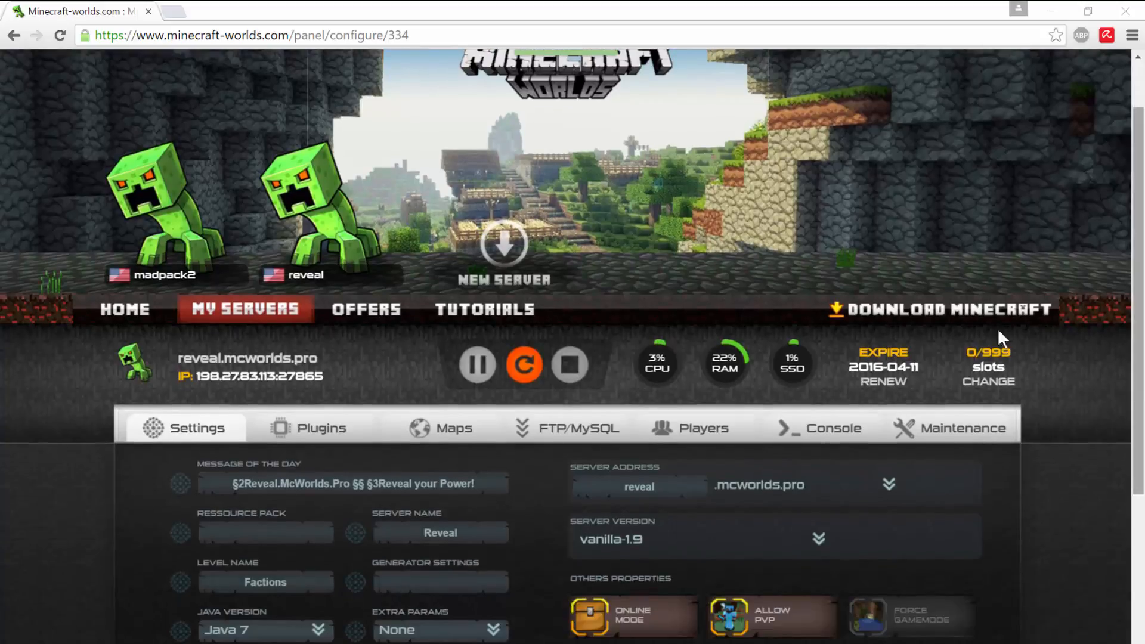
- Set the reveal server's version to spigotmc-1.9-R0.1
scroll(1088, 352, "down", 3)
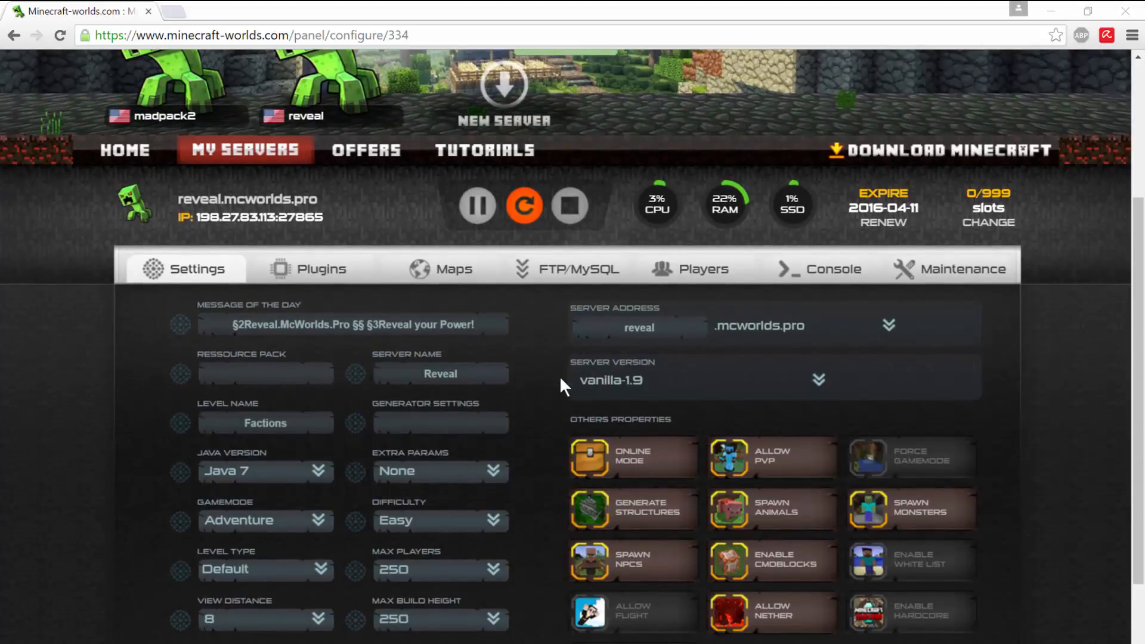
left_click(595, 385)
scroll(678, 487, "down", 5)
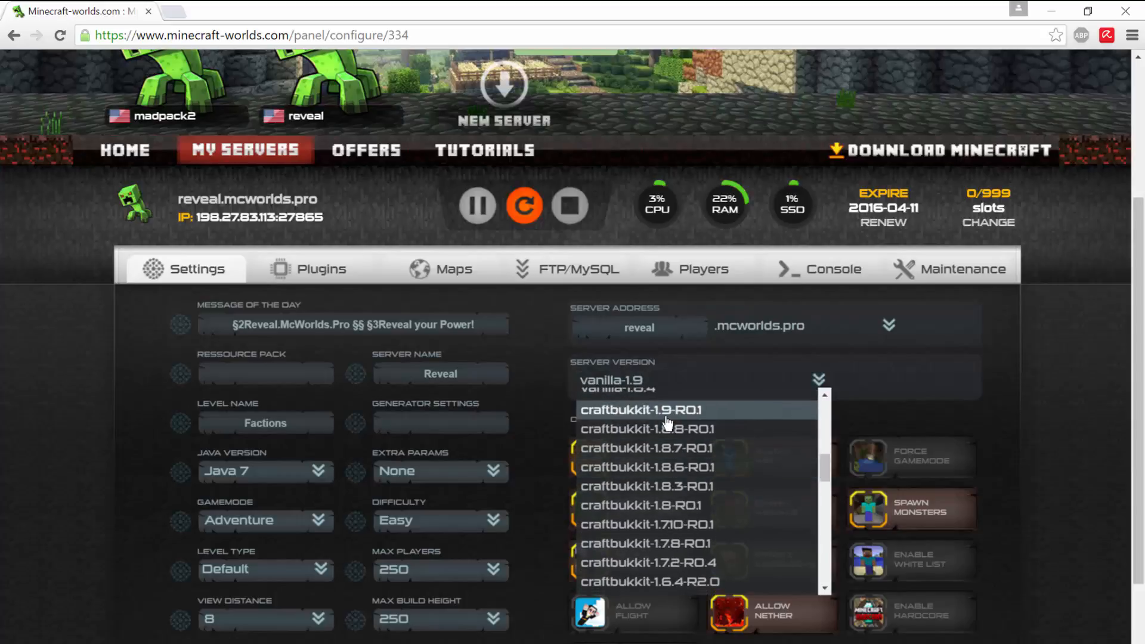
scroll(668, 422, "down", 5)
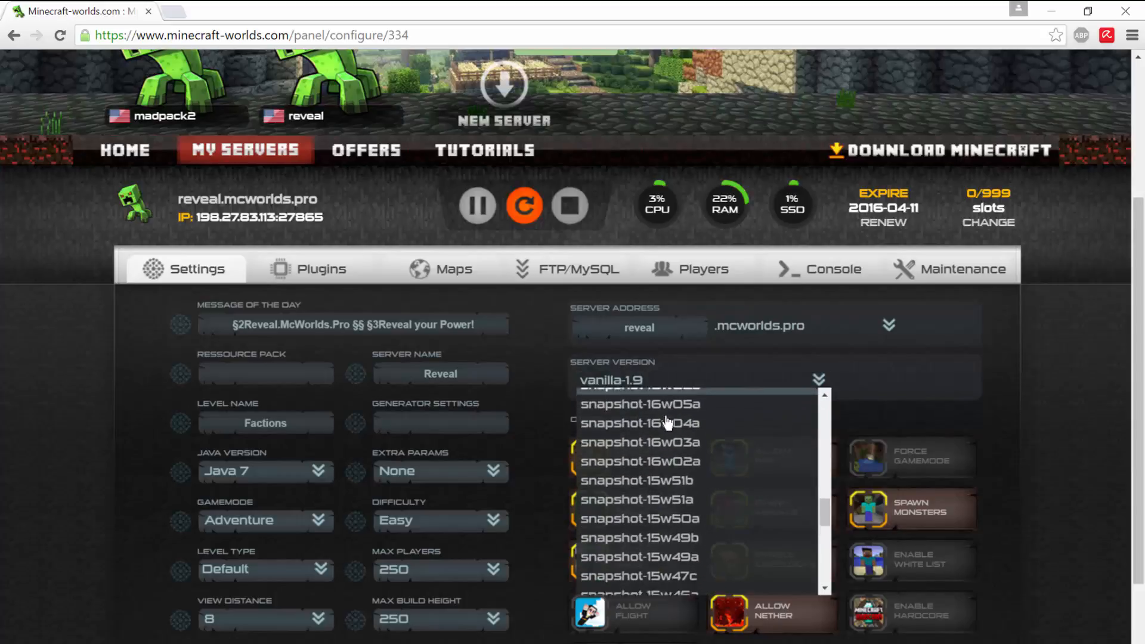
scroll(668, 422, "down", 3)
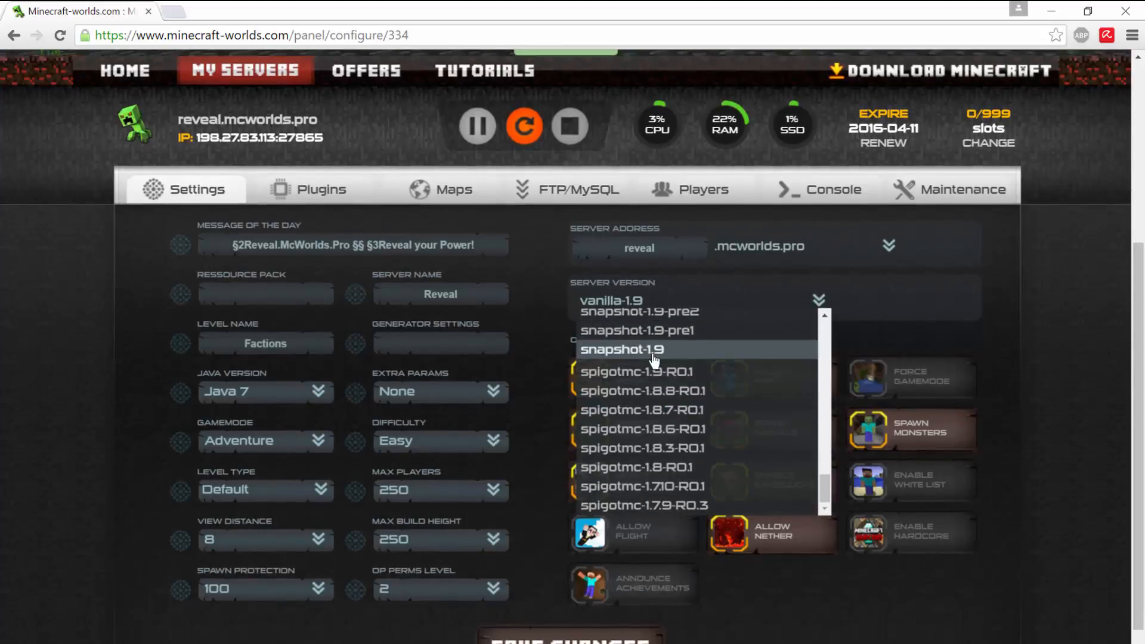
left_click(652, 380)
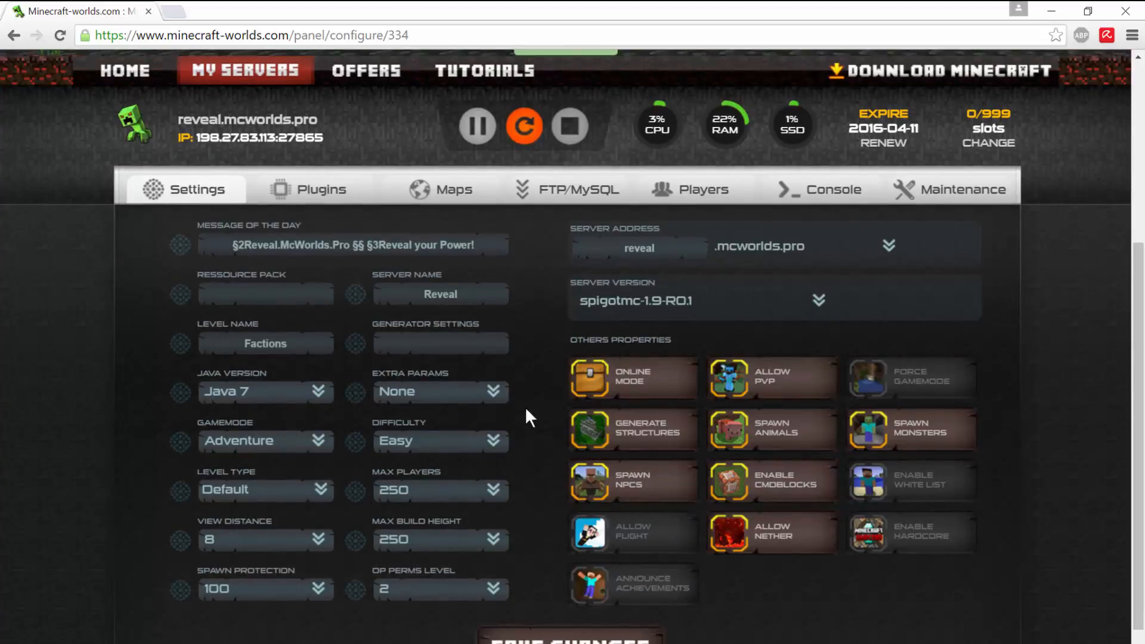
- Save the changed server settings and restart the reveal server
scroll(543, 541, "down", 1)
left_click(559, 559)
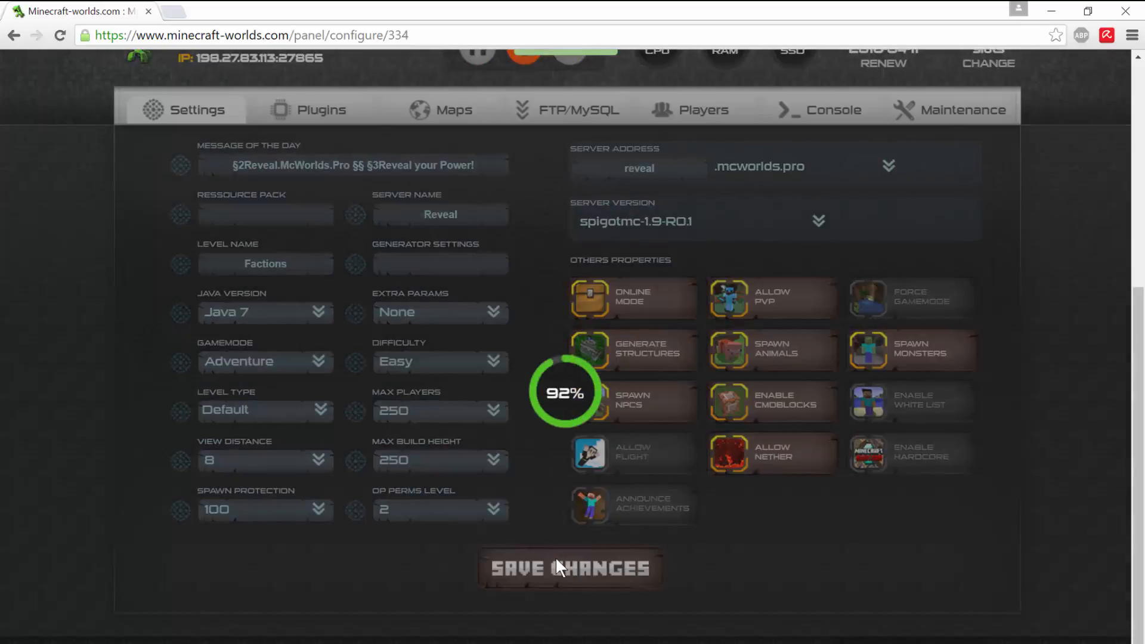
scroll(565, 428, "up", 2)
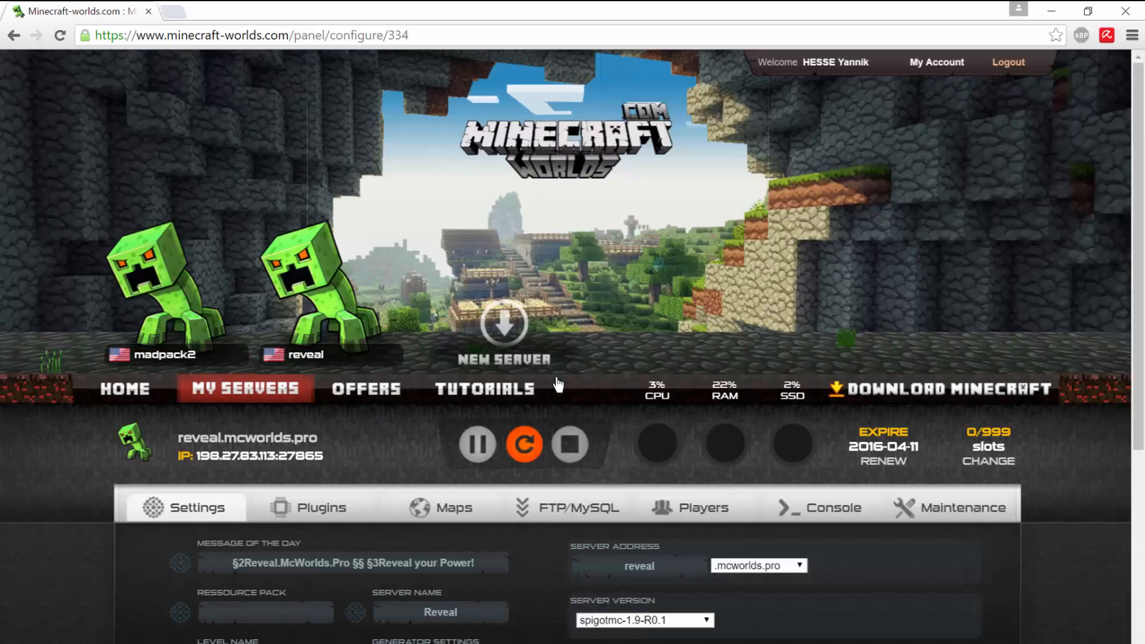
left_click(524, 444)
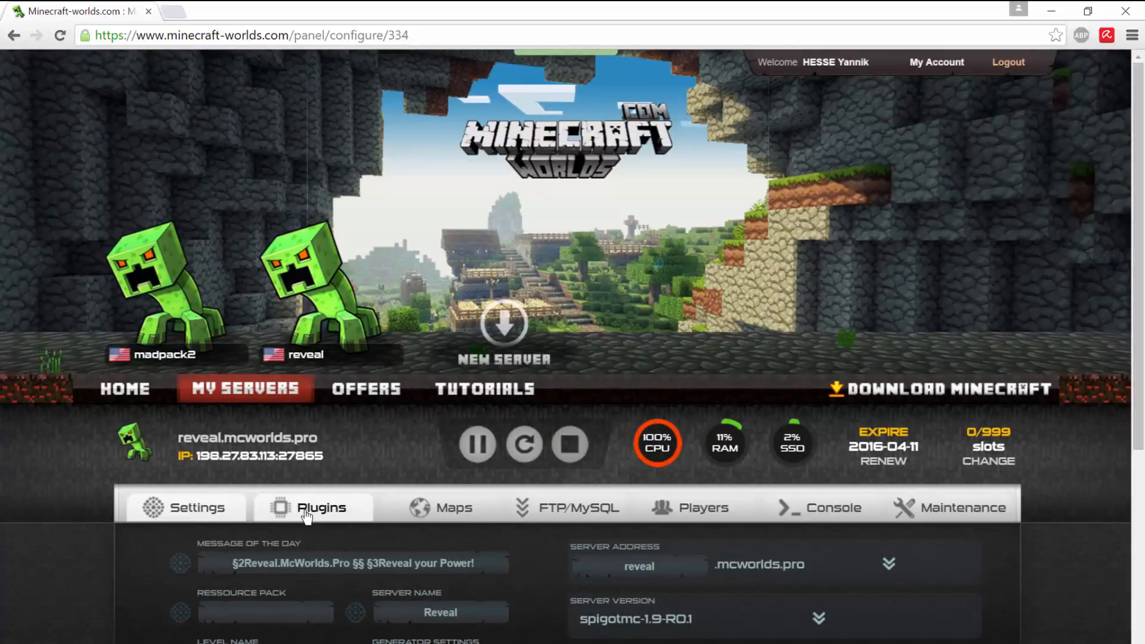
- Install version 2.8.7Beta of the Factions plugin from the server's plugin list
left_click(307, 508)
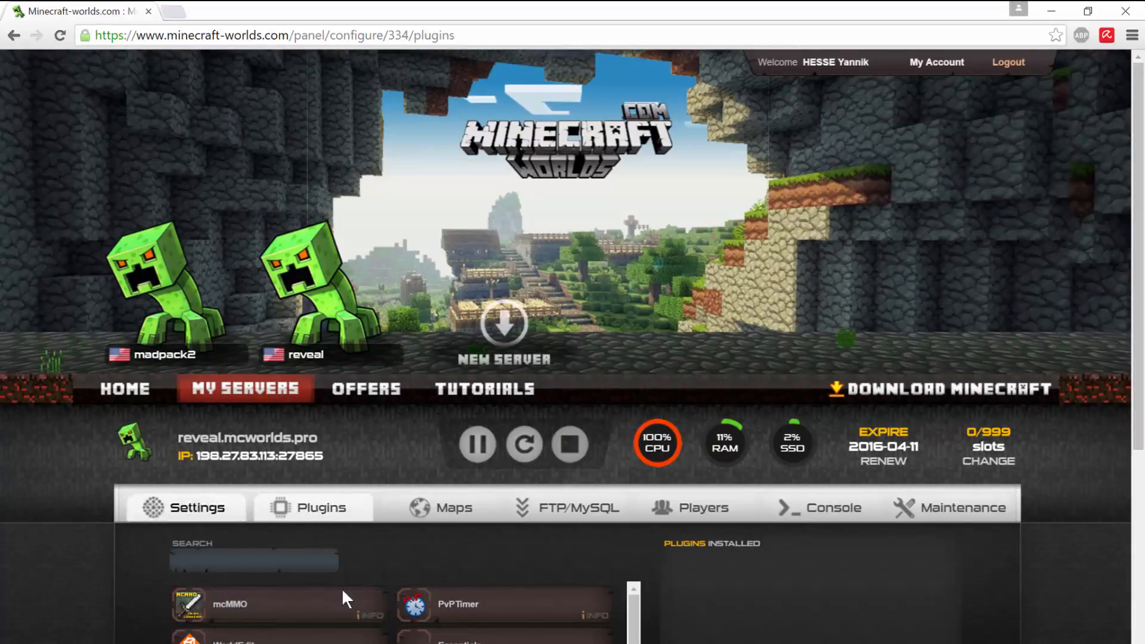
scroll(311, 470, "down", 1)
scroll(722, 427, "down", 2)
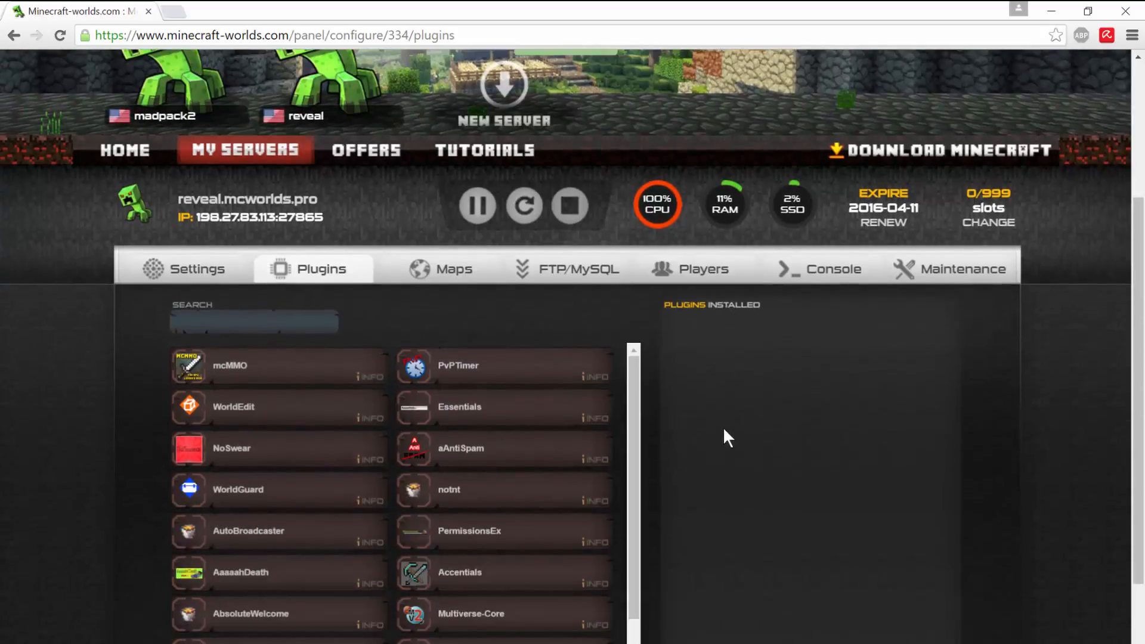
scroll(116, 387, "down", 3)
scroll(393, 397, "down", 2)
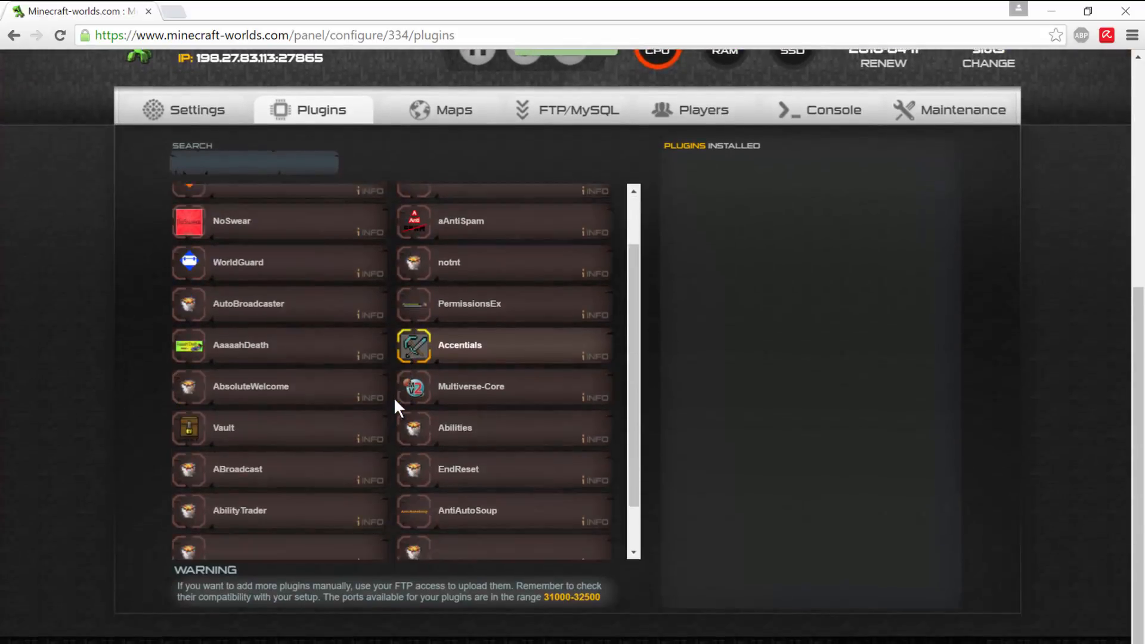
scroll(393, 397, "up", 2)
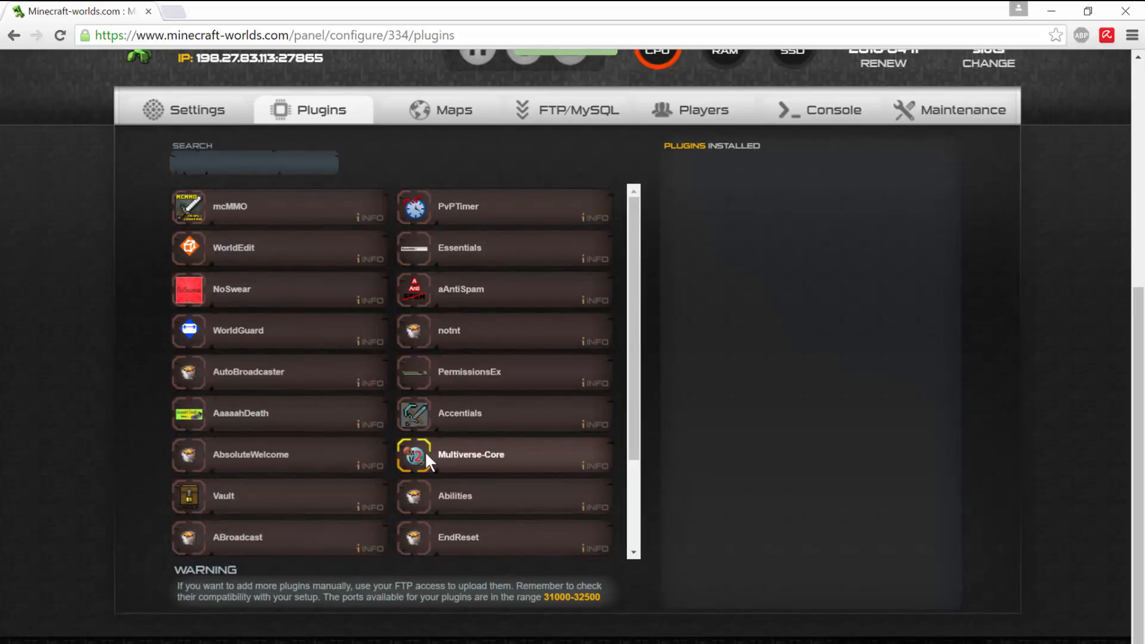
scroll(424, 450, "down", 5)
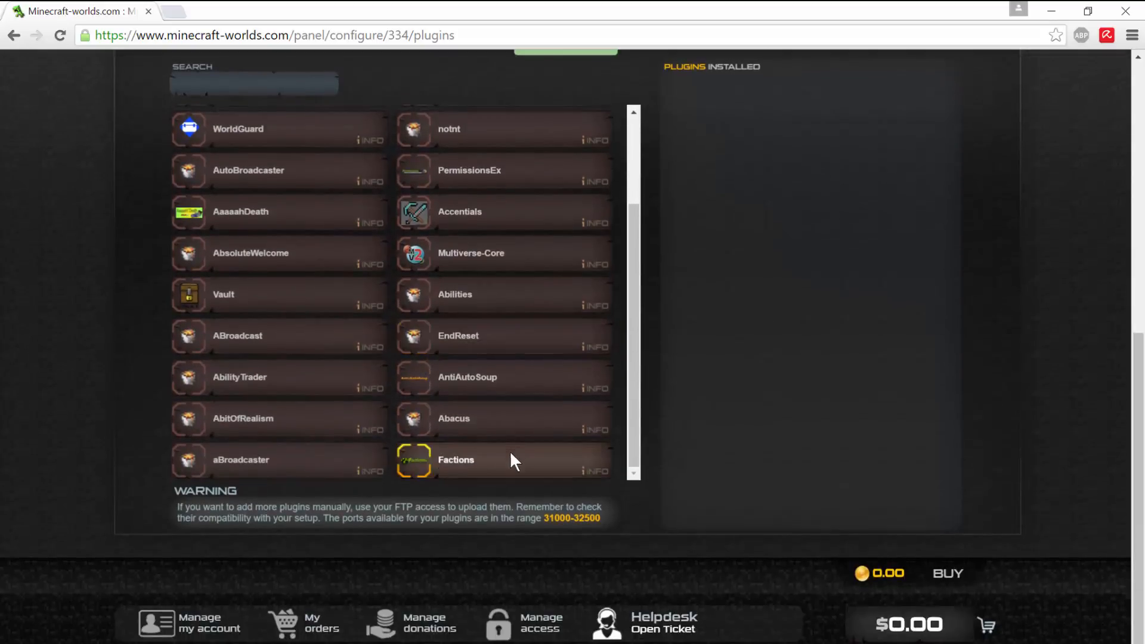
scroll(513, 462, "up", 3)
scroll(522, 469, "down", 3)
scroll(792, 465, "up", 3)
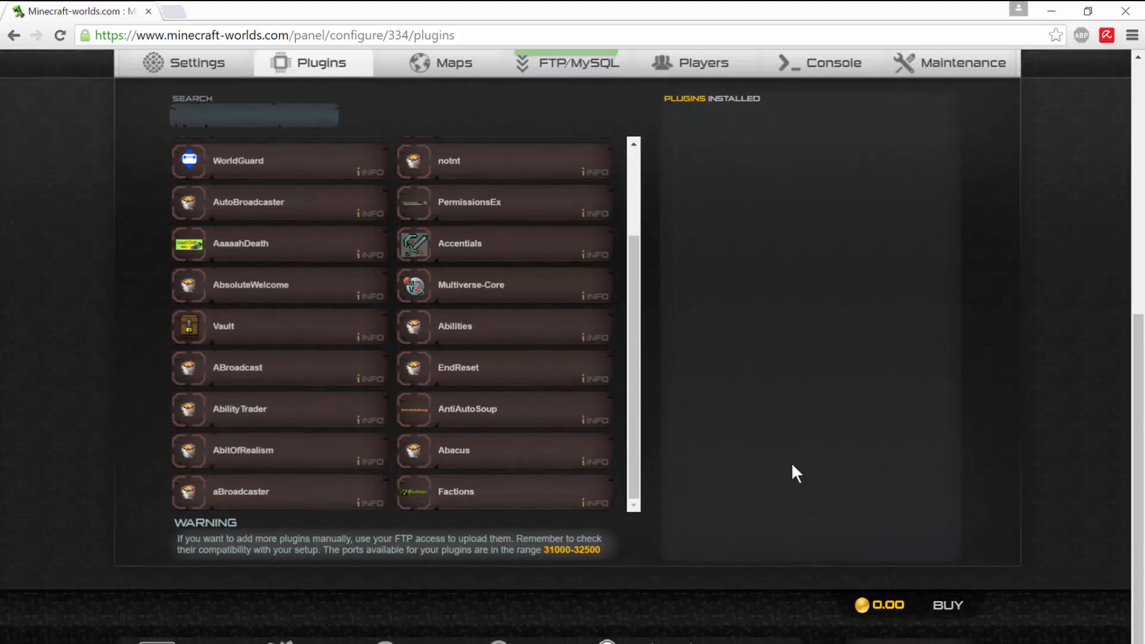
left_click(454, 620)
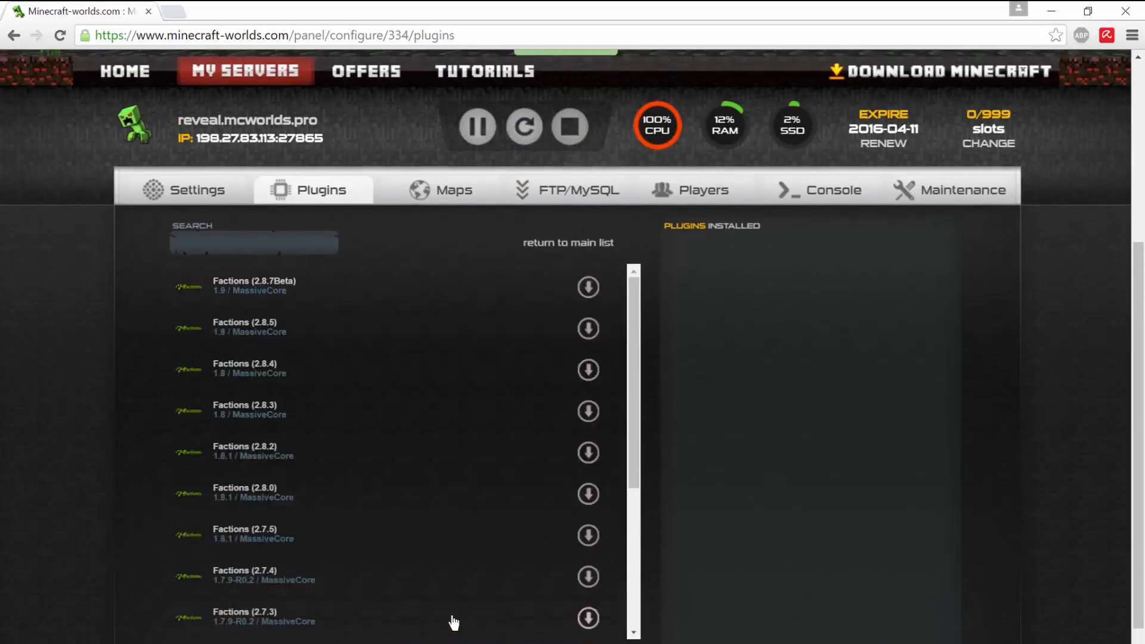
left_click(589, 291)
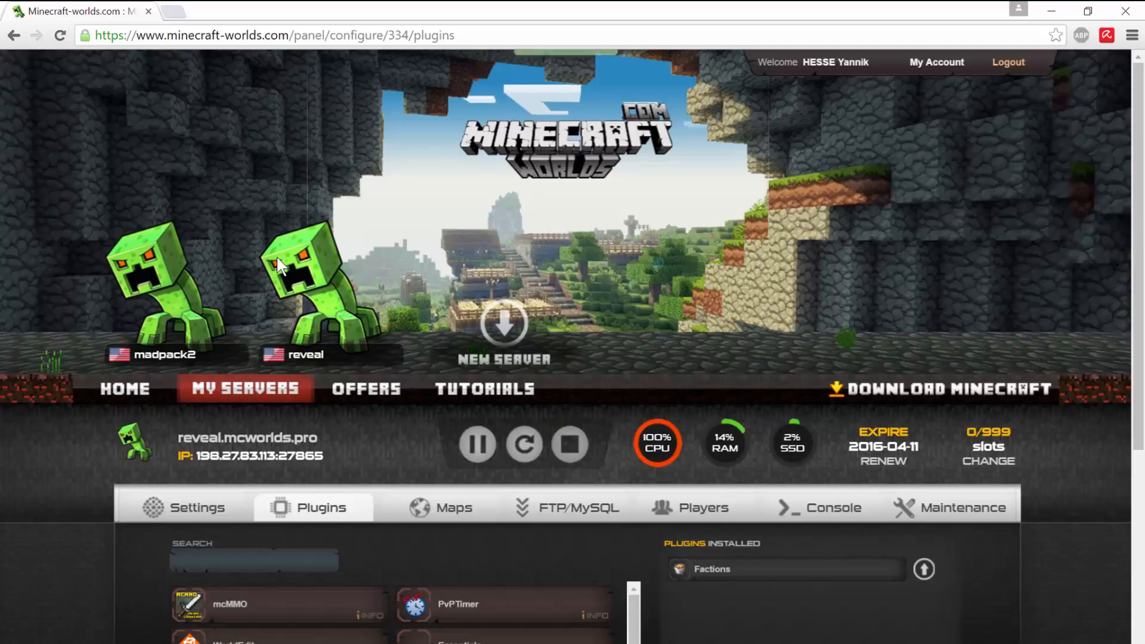
scroll(234, 285, "down", 1)
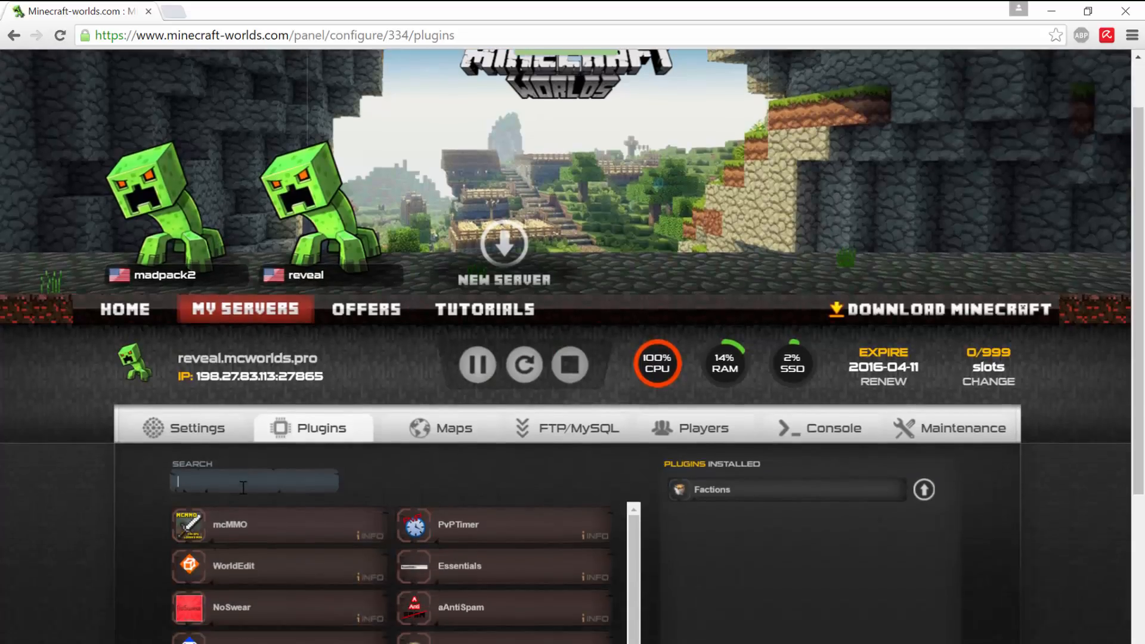
type("multi")
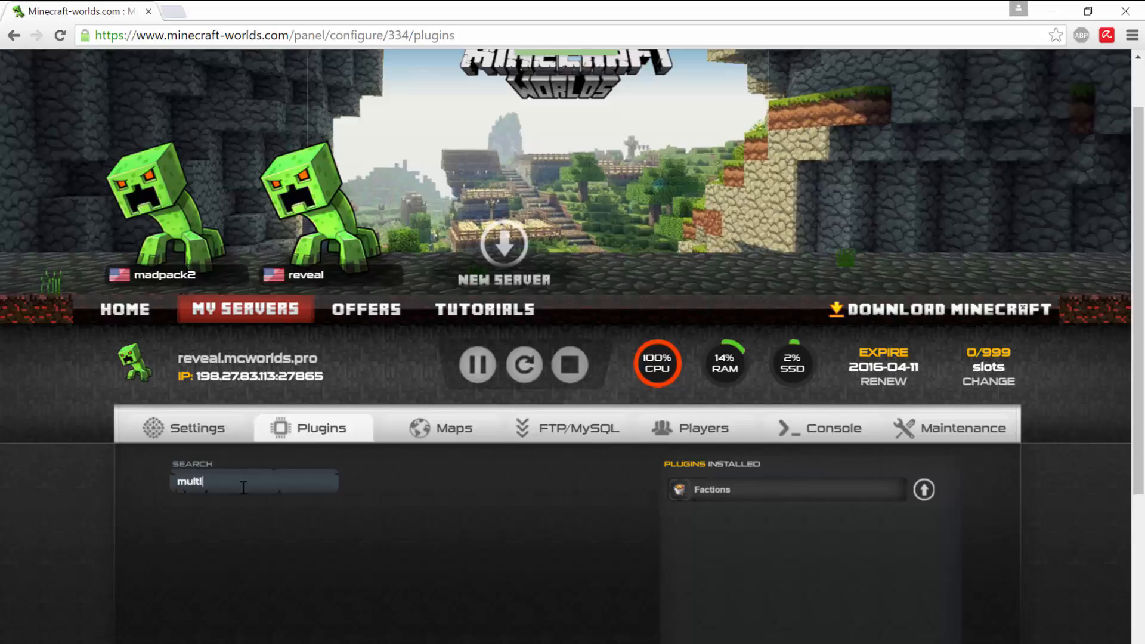
scroll(243, 487, "down", 2)
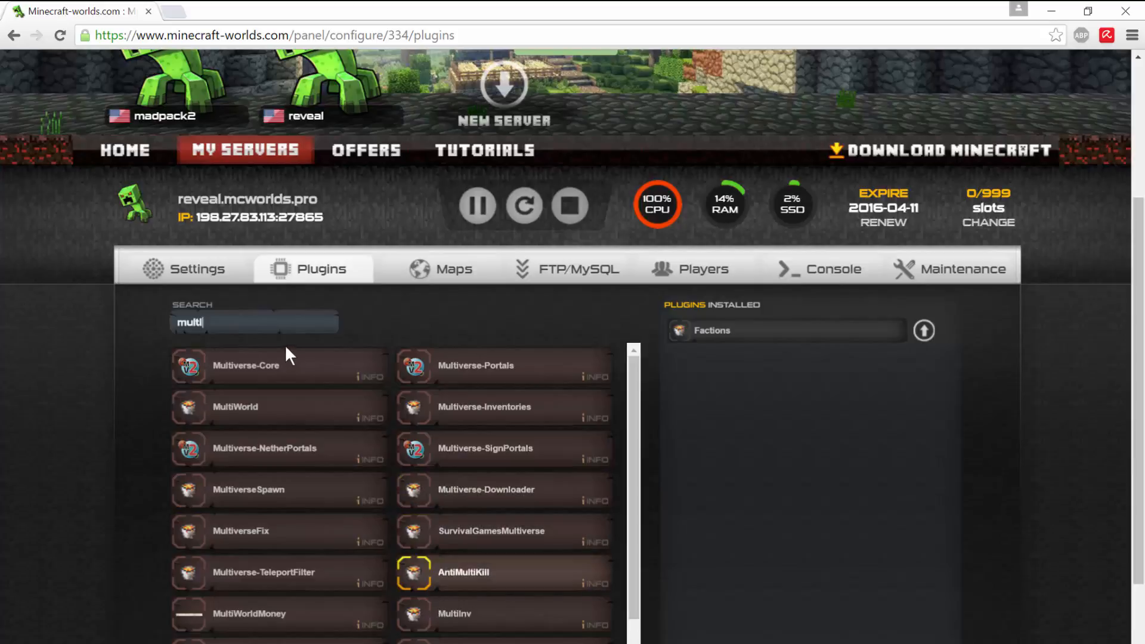
left_click_drag(271, 322, 111, 331)
key("BackSpace")
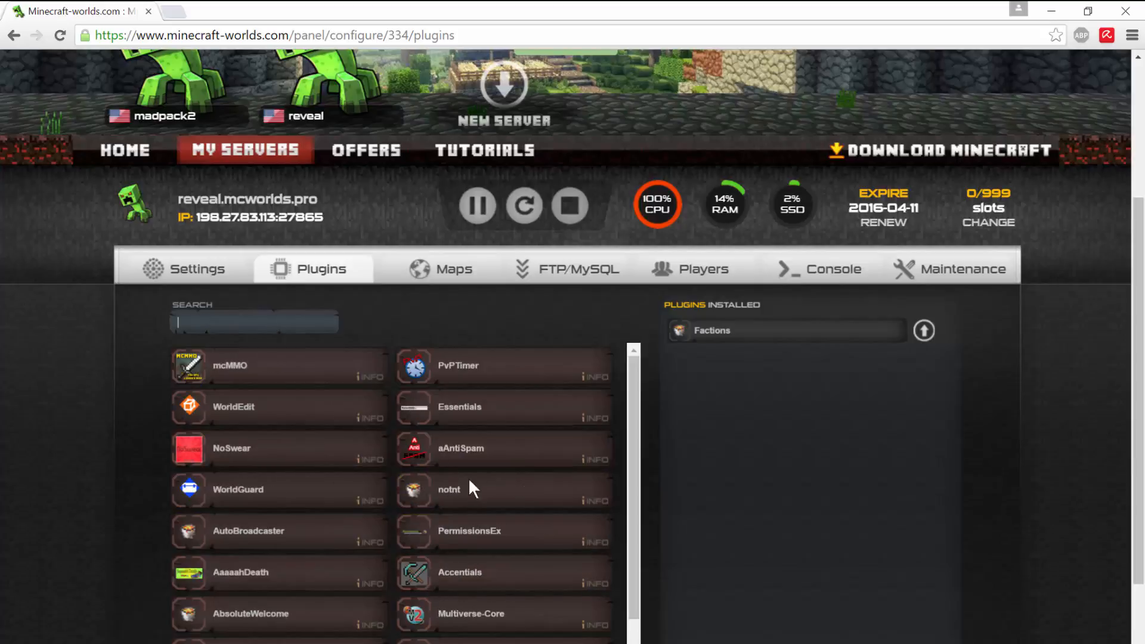
- Check the Factions versions for their required plugin, and search for "massive" to install MassiveCore 2.8.7Beta
scroll(467, 477, "down", 2)
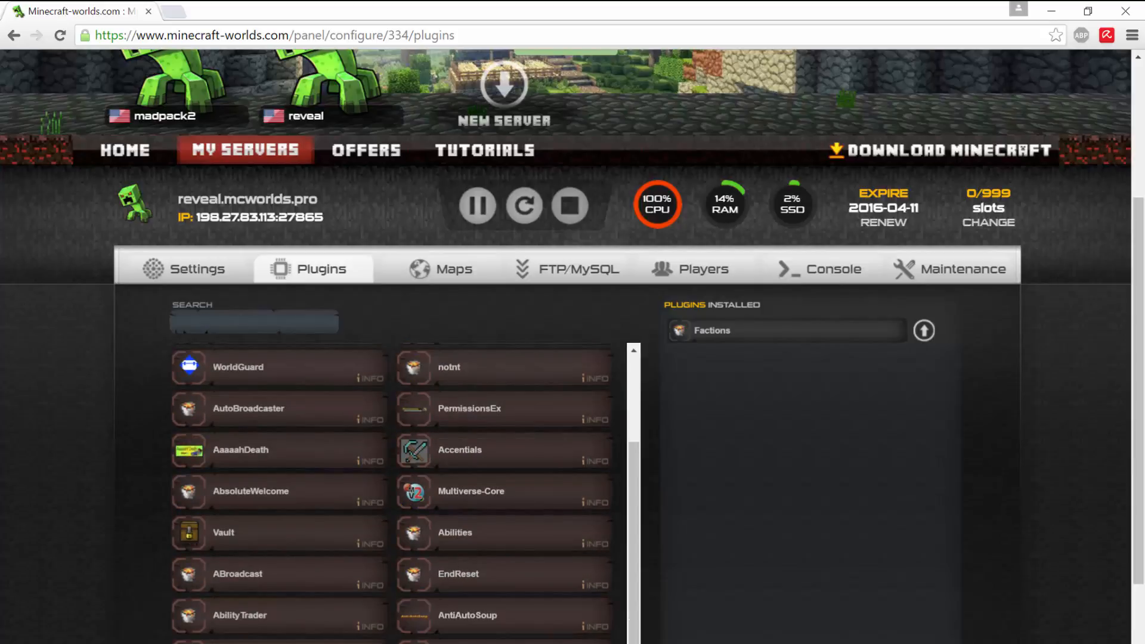
left_click(307, 490)
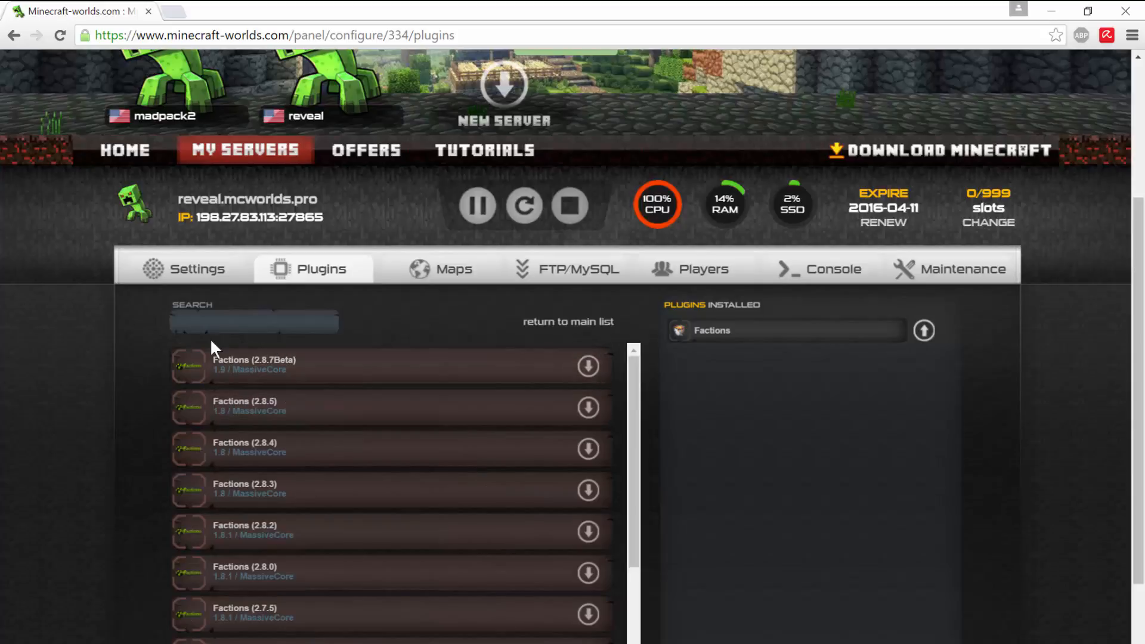
type("massive")
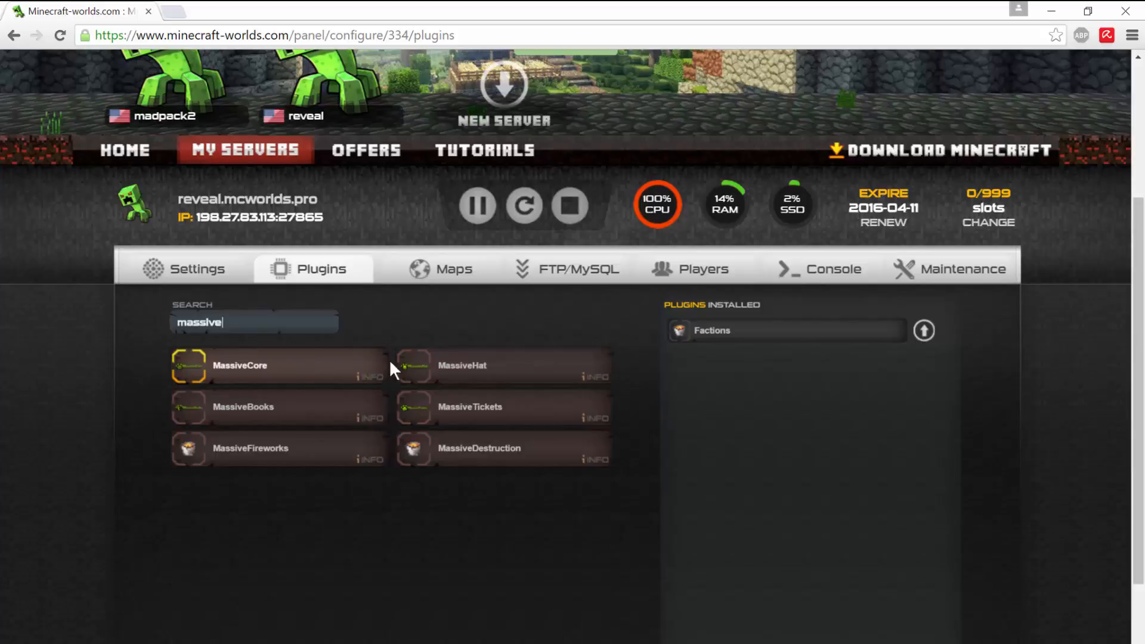
left_click(226, 375)
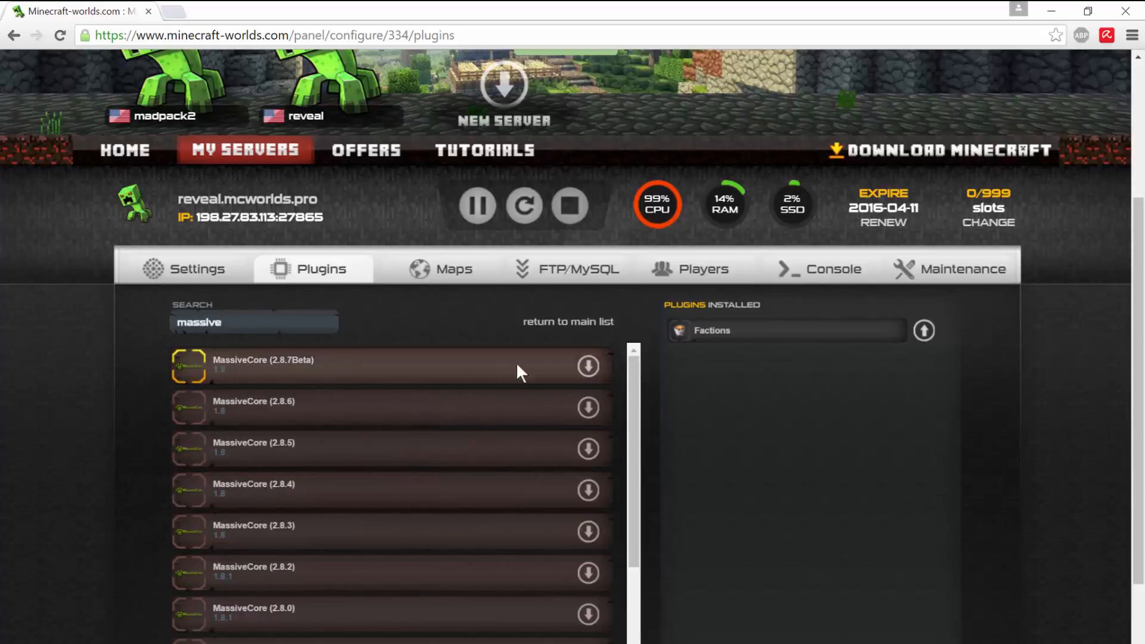
left_click(589, 366)
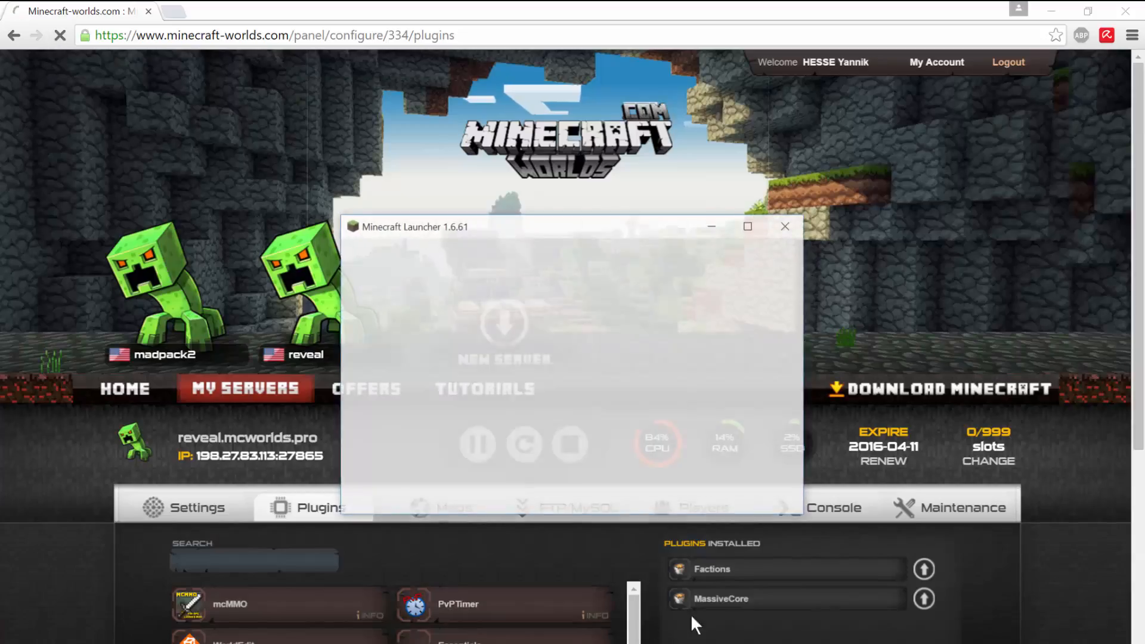
- Switch to the Minecraft Launcher, move its window aside and start Minecraft 1.9
left_click_drag(495, 228, 226, 201)
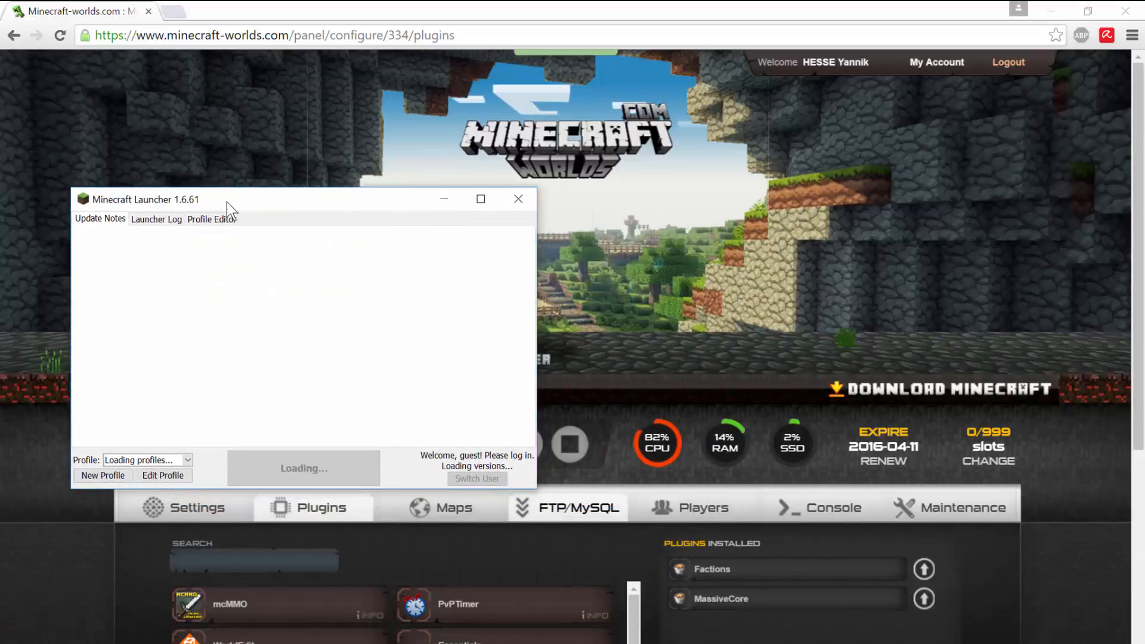
left_click(294, 460)
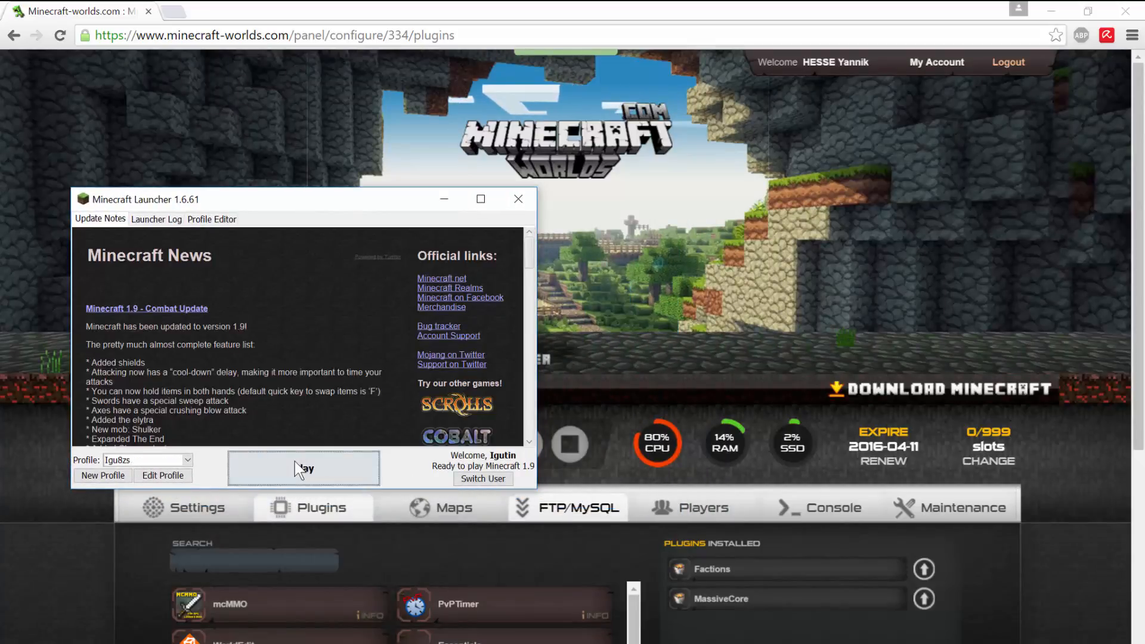
- Restart the reveal server from the control panel to load the installed Factions and MassiveCore plugins
scroll(764, 383, "down", 1)
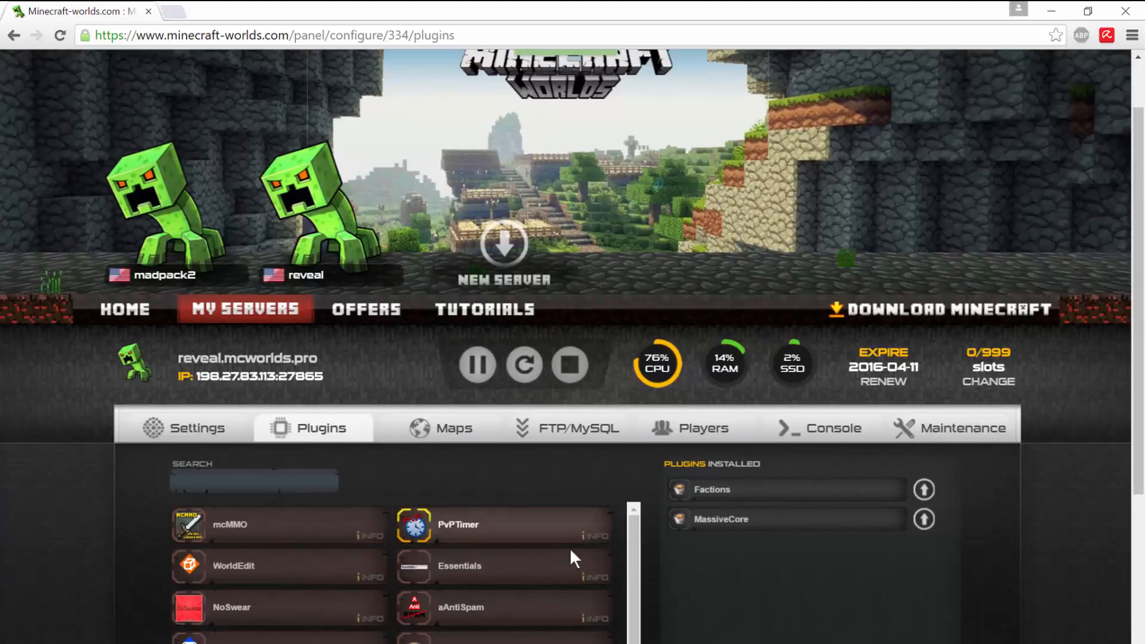
left_click(526, 366)
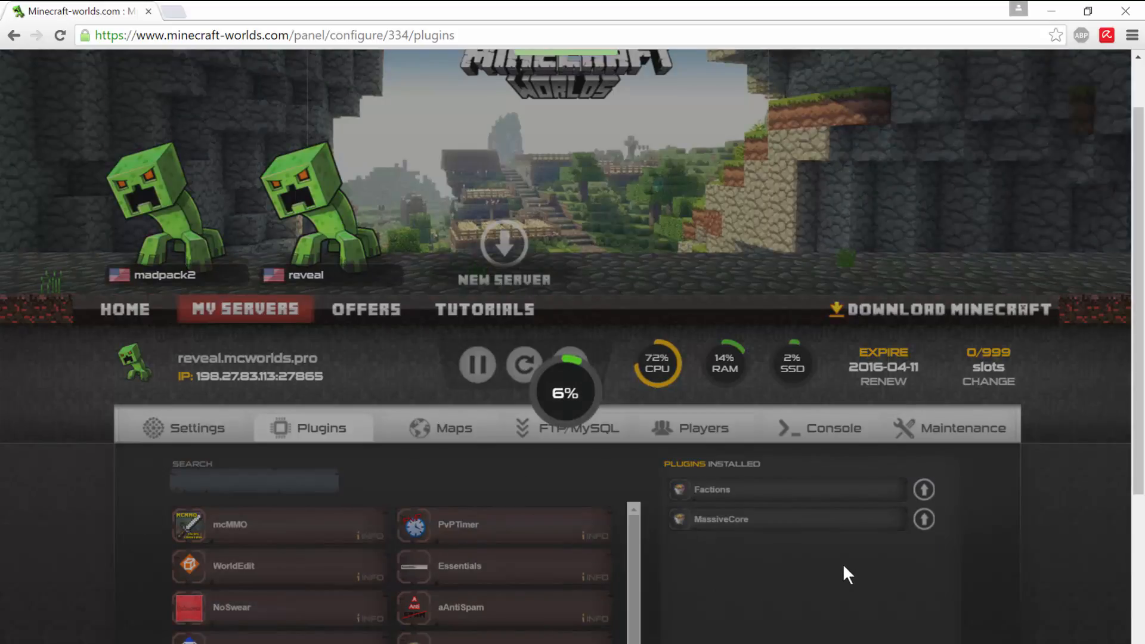
scroll(843, 563, "down", 3)
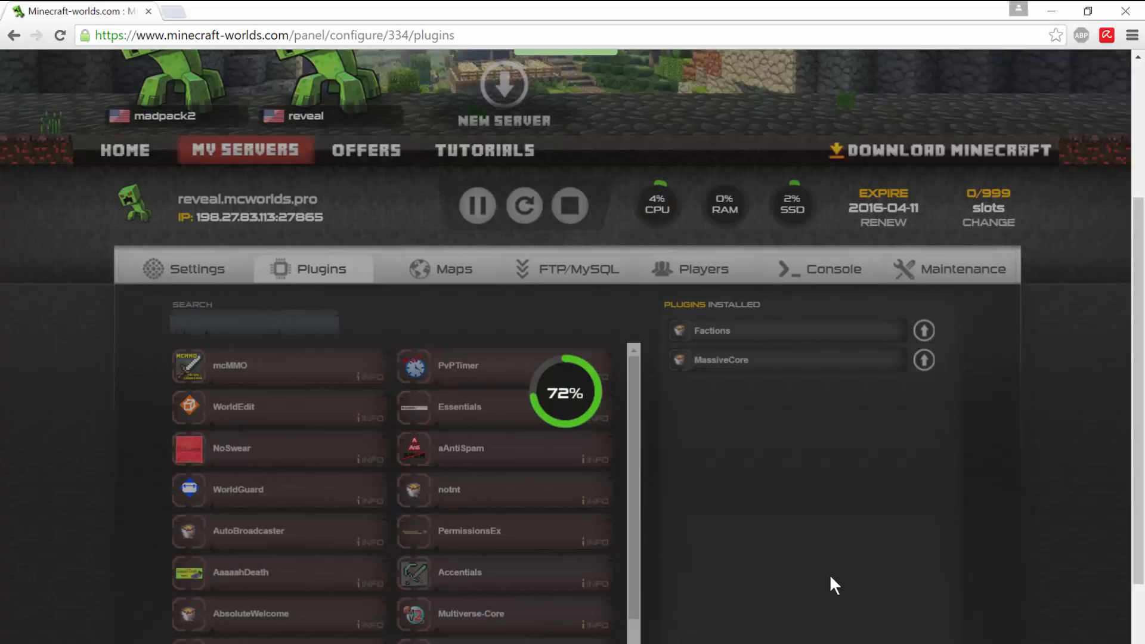
- Browse the server's files over web FTP and open the MassiveCore folder inside plugins
scroll(824, 564, "up", 3)
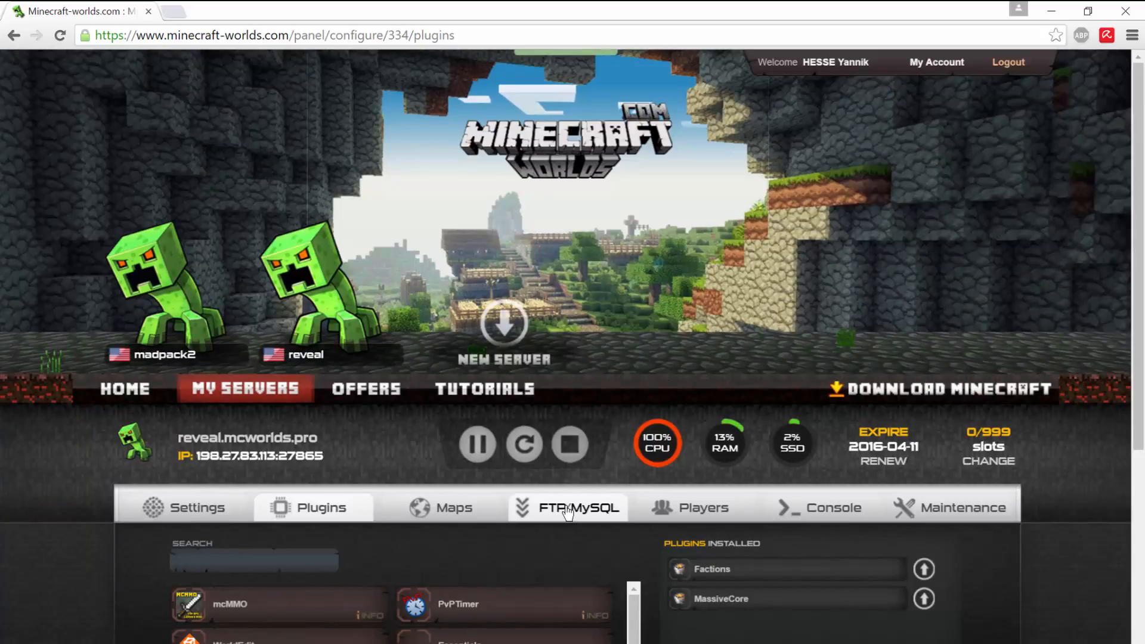
left_click(567, 511)
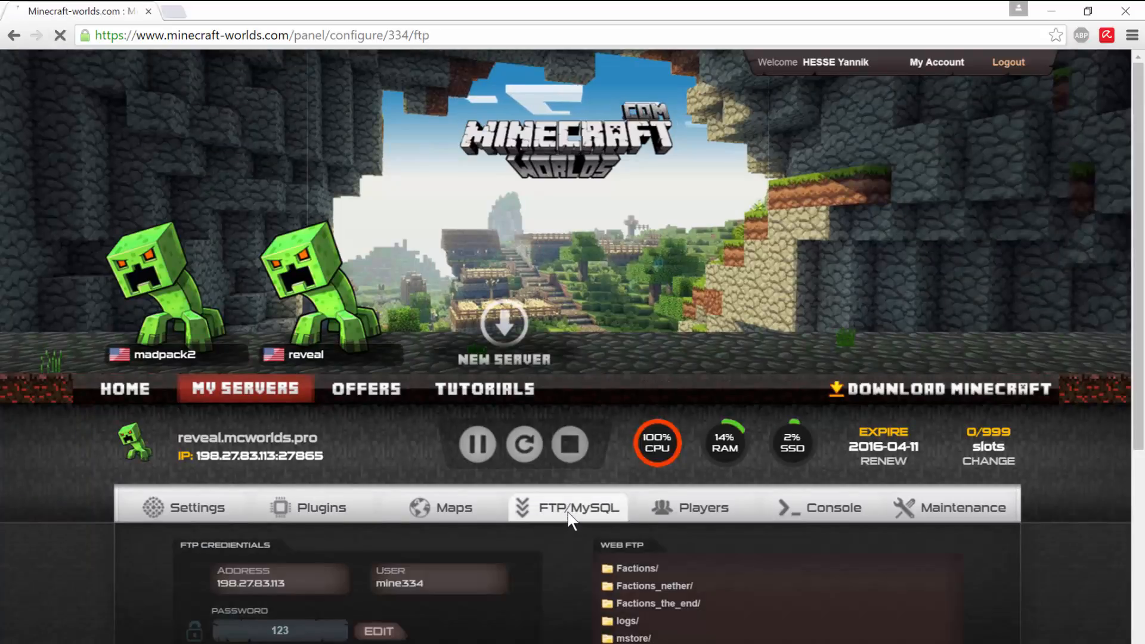
scroll(678, 486, "down", 3)
scroll(678, 485, "down", 3)
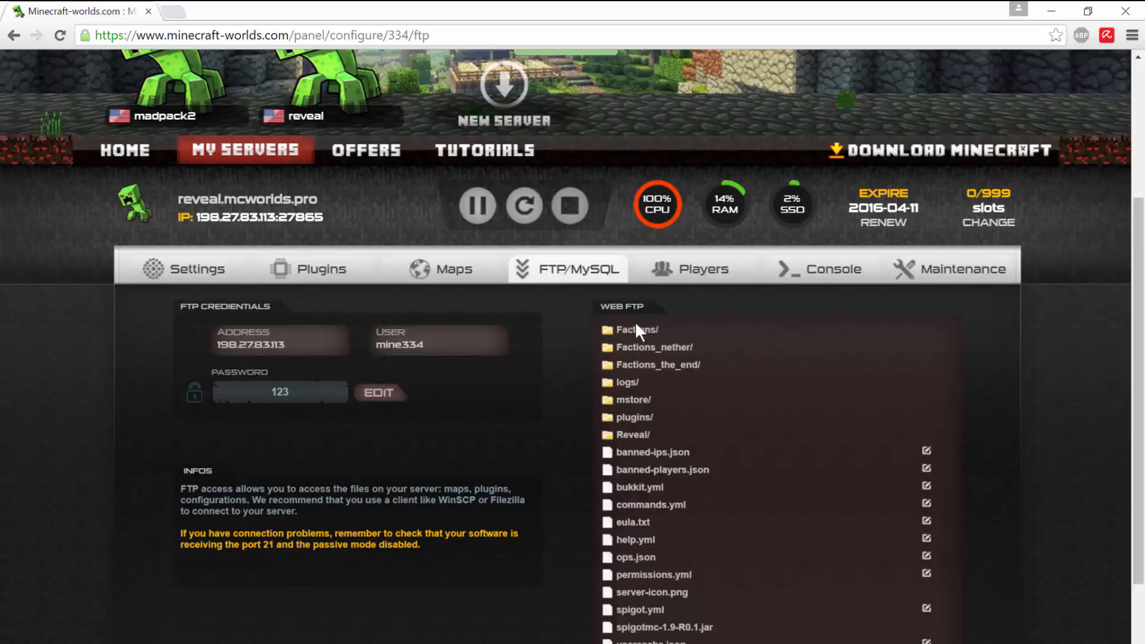
left_click(636, 418)
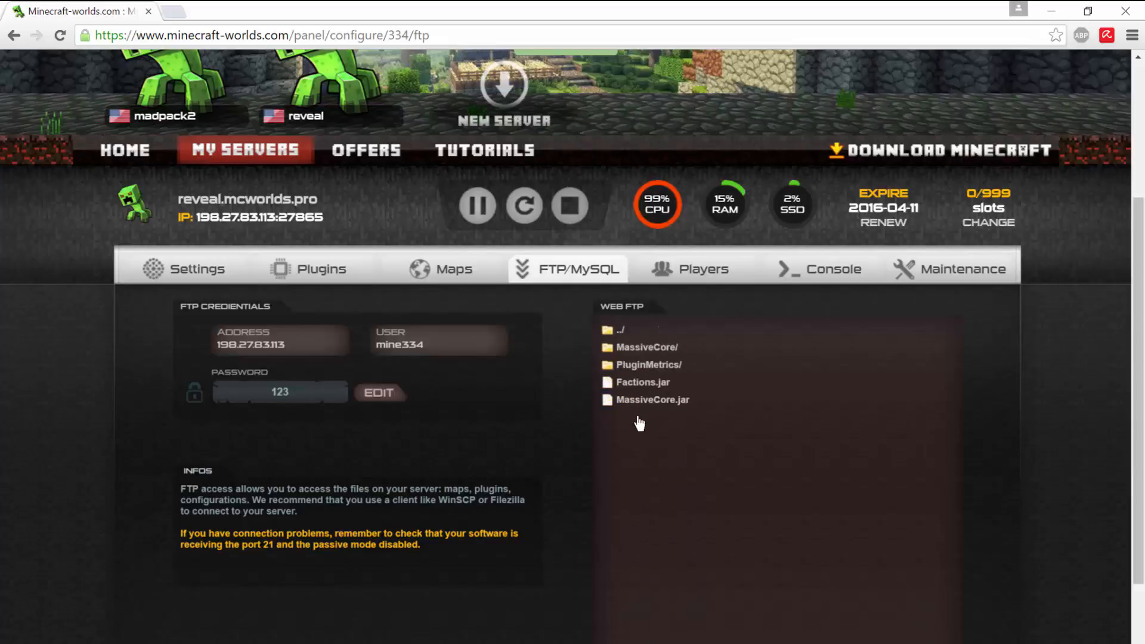
left_click(642, 348)
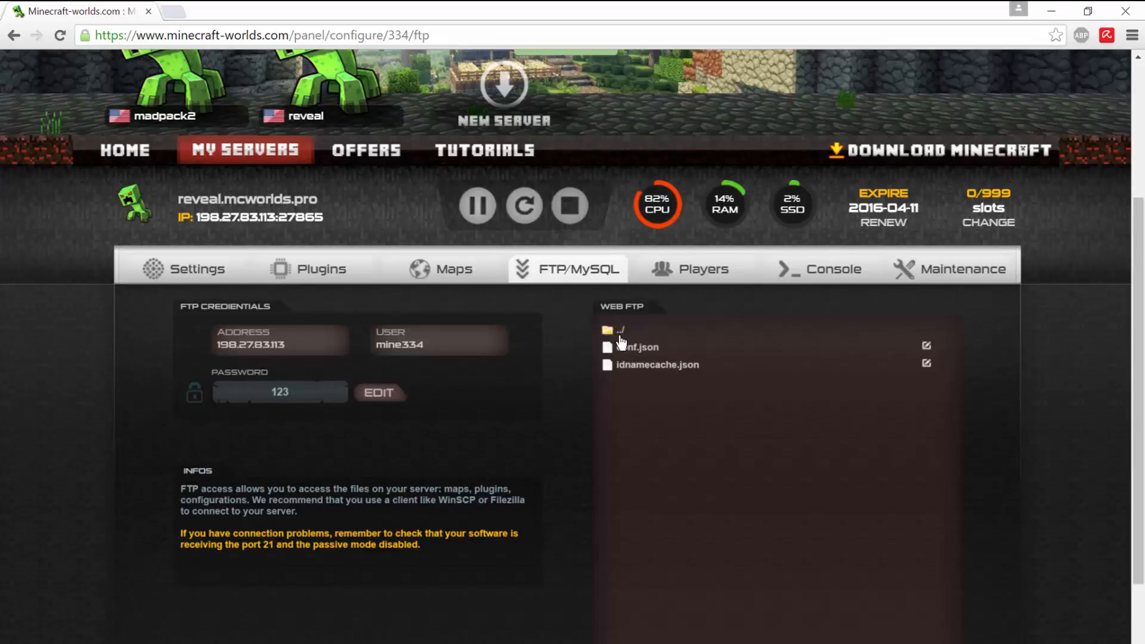
- Go back up to the server's root folder in web FTP and open the mstore folder holding the Factions and MassiveCore data
left_click(620, 332)
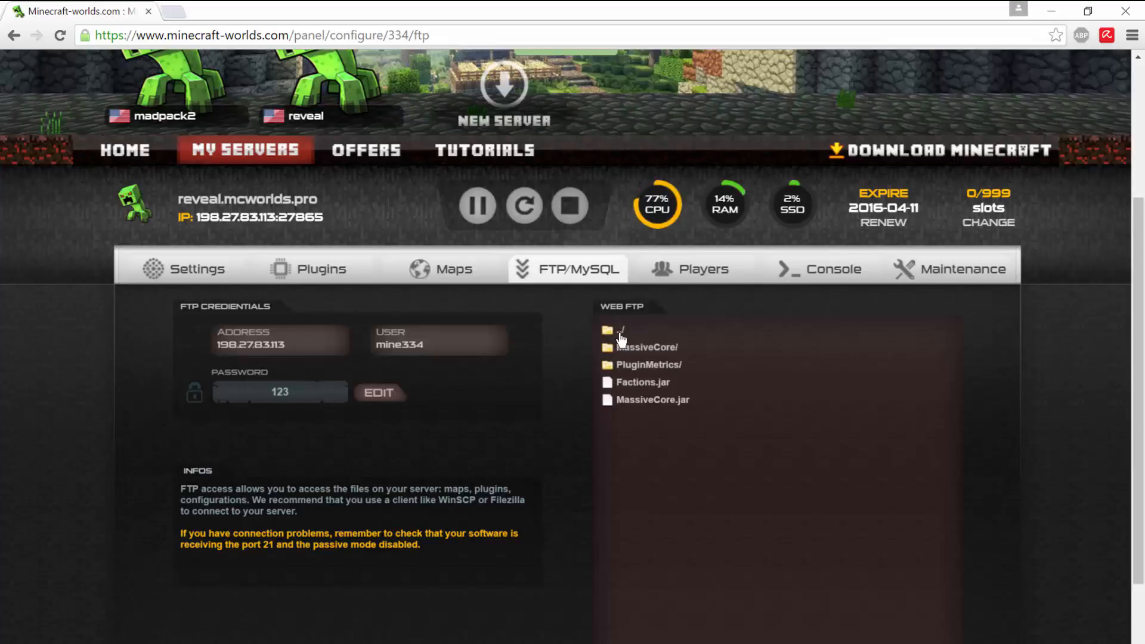
left_click(621, 334)
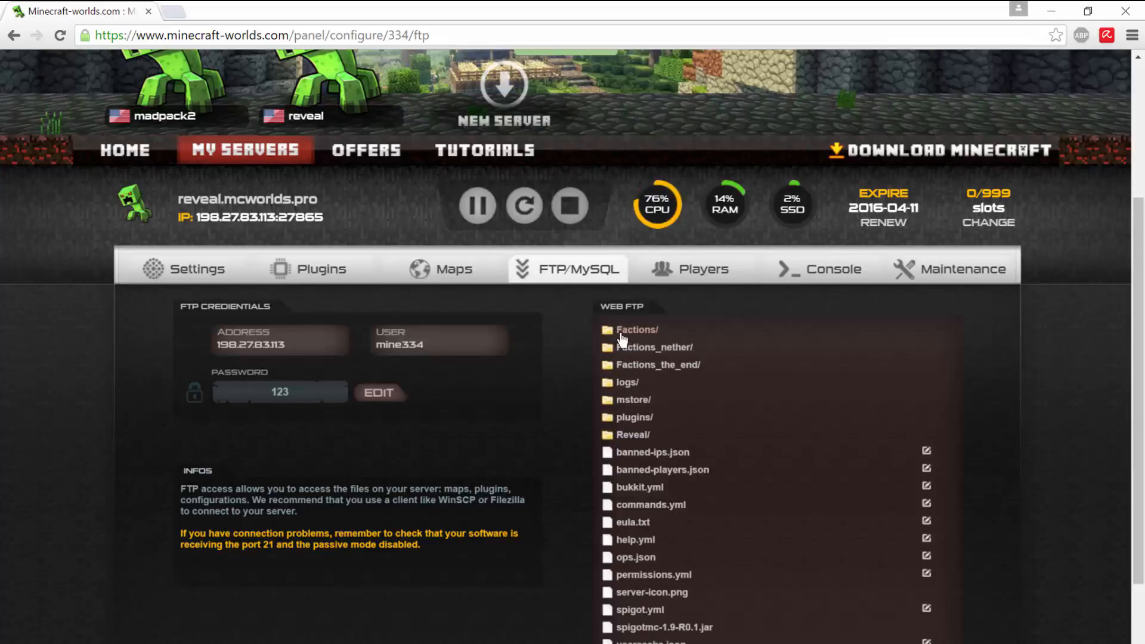
left_click(643, 405)
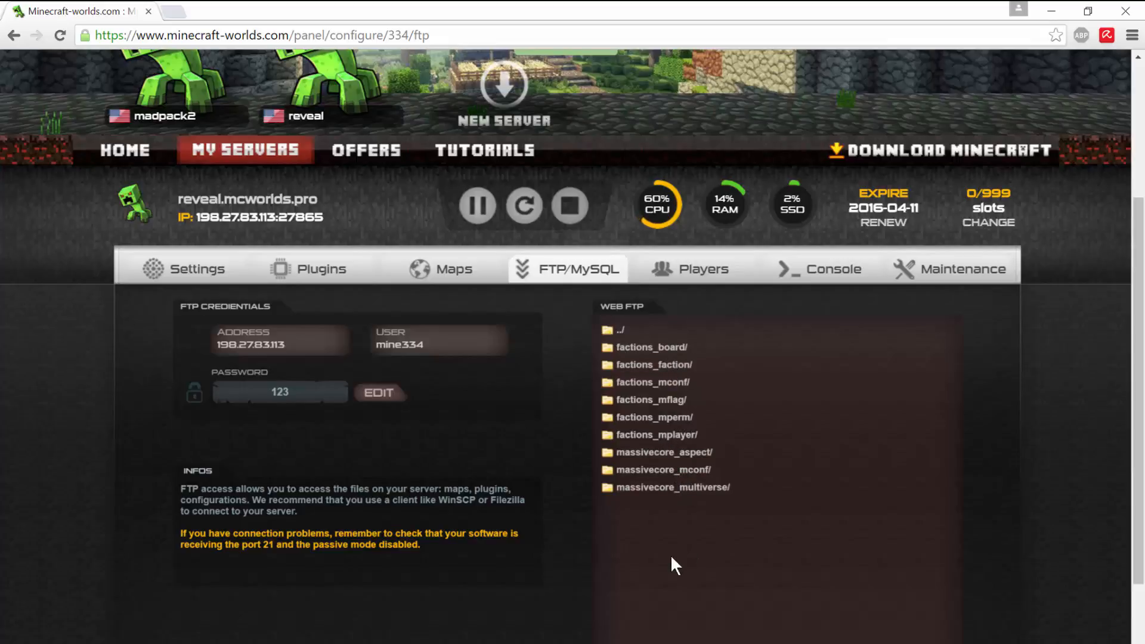
- Switch to Minecraft 1.9, maximize its window and join the Minecraft Reveal server from the multiplayer list
key("alt+Tab")
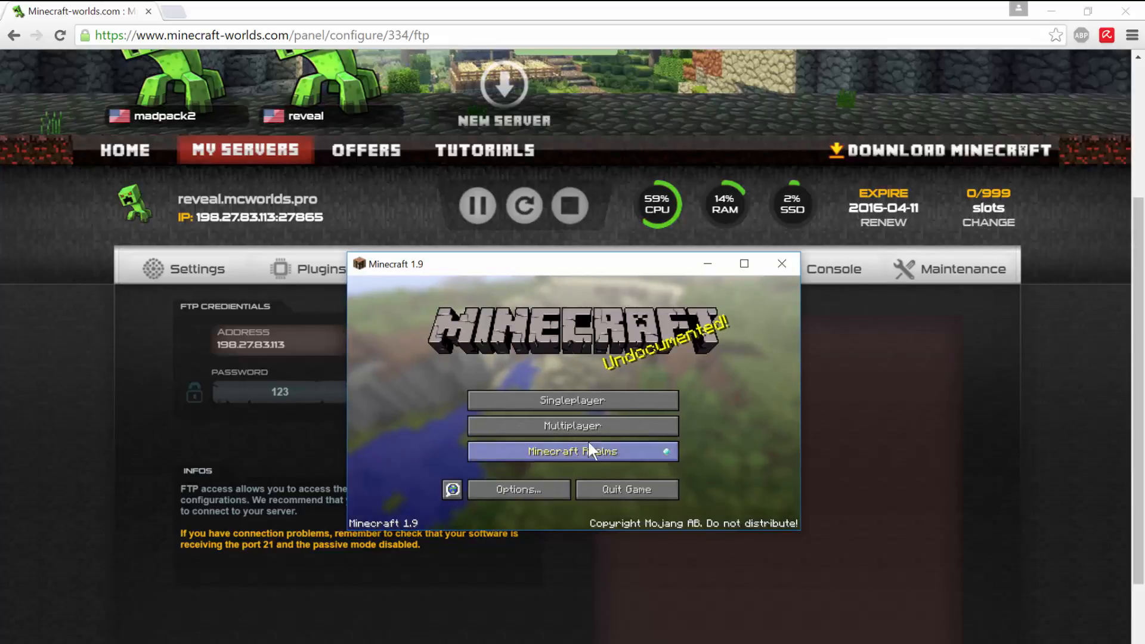
left_click(589, 420)
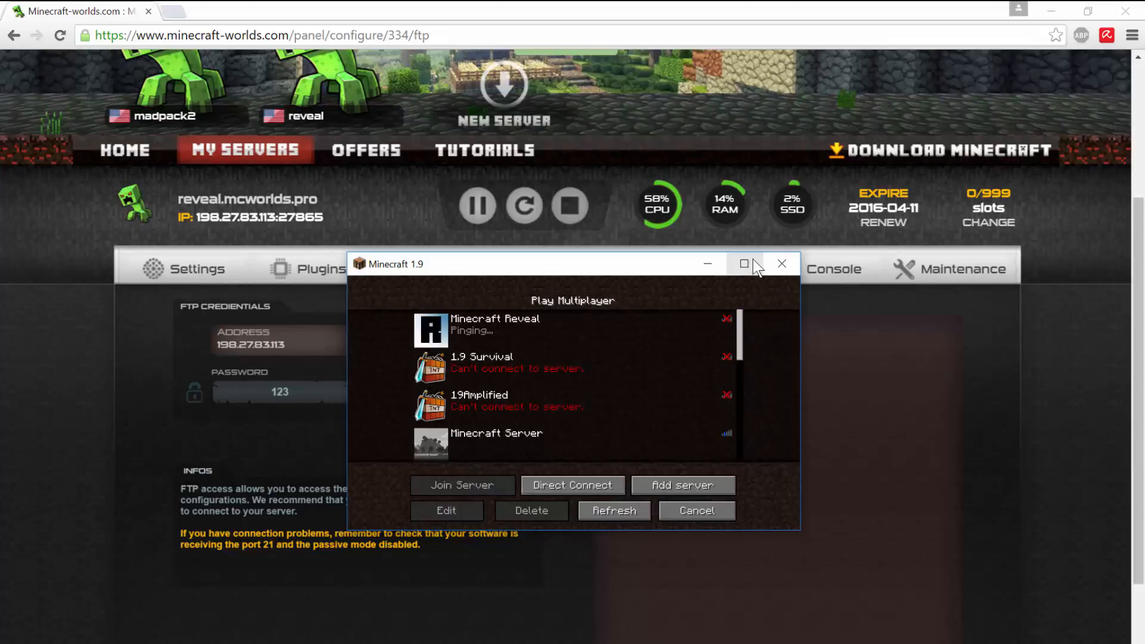
left_click(746, 263)
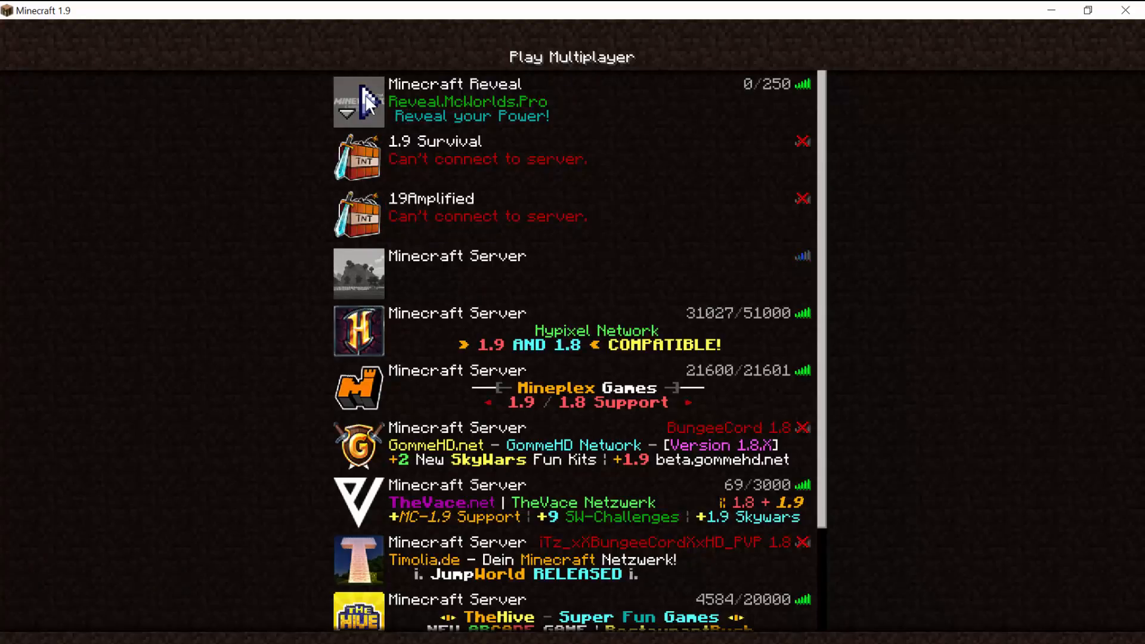
left_click(366, 97)
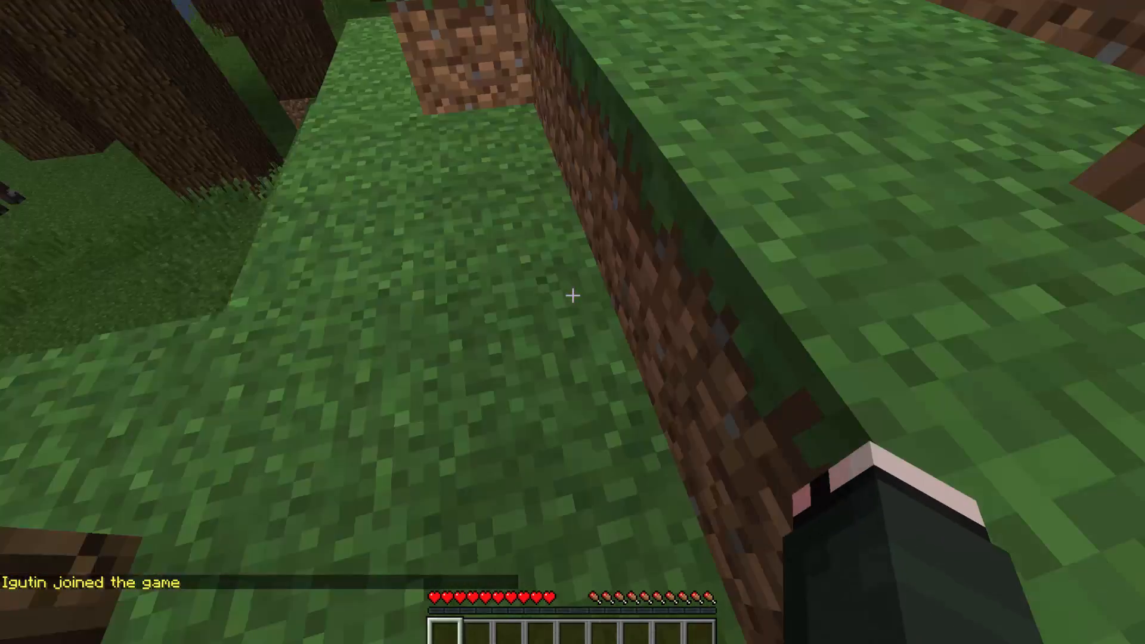
- Move forward onto open ground and run /f in the chat to list the Factions commands
key("w")
key("space")
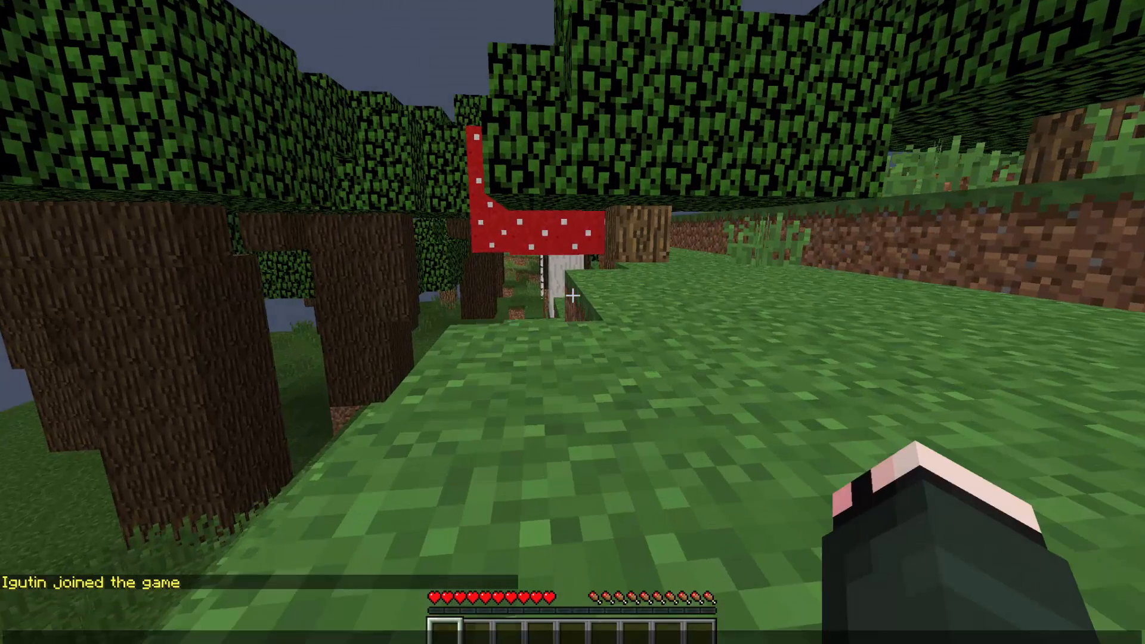
key("slash")
type("f")
key("Return")
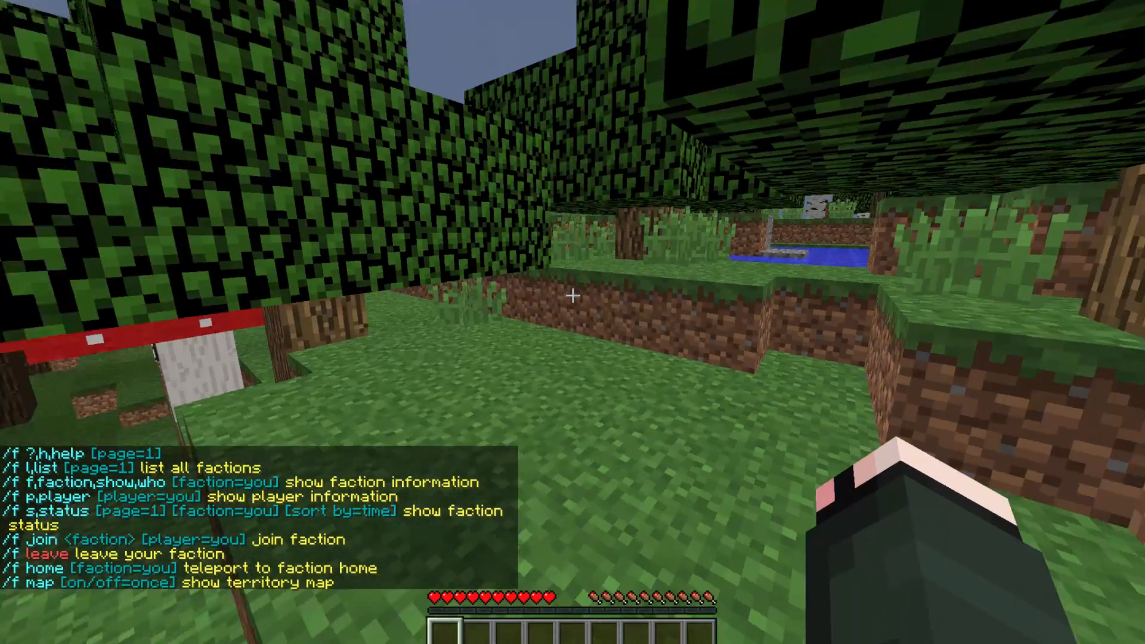
- Try to show further pages of the Factions command list with /f 2 and /f 3
key("t")
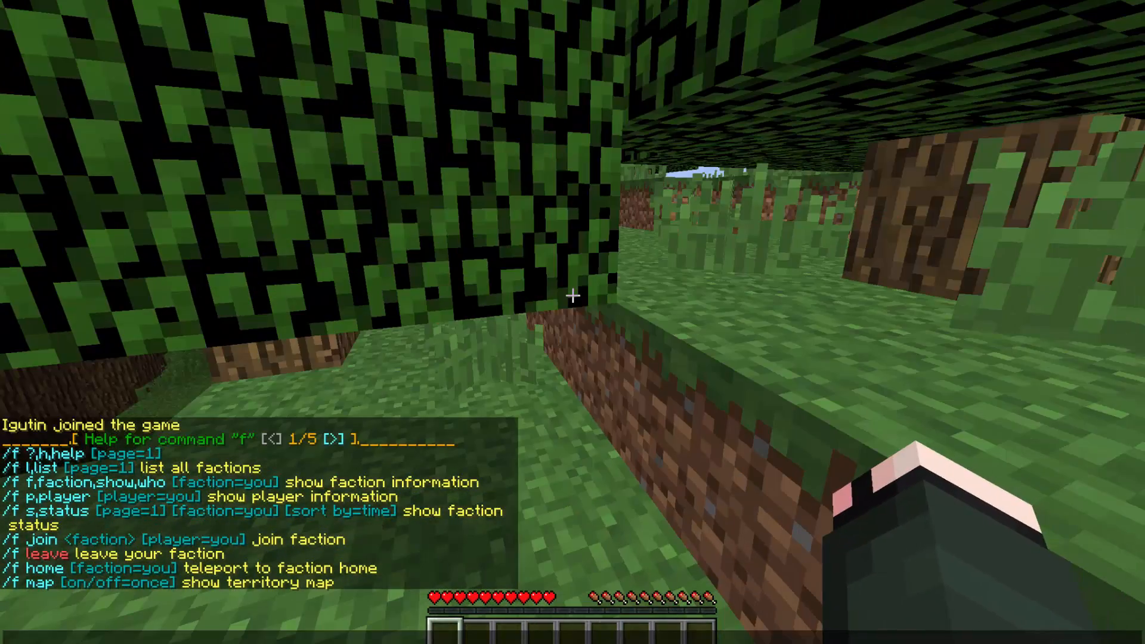
type("/f 2")
key("Return")
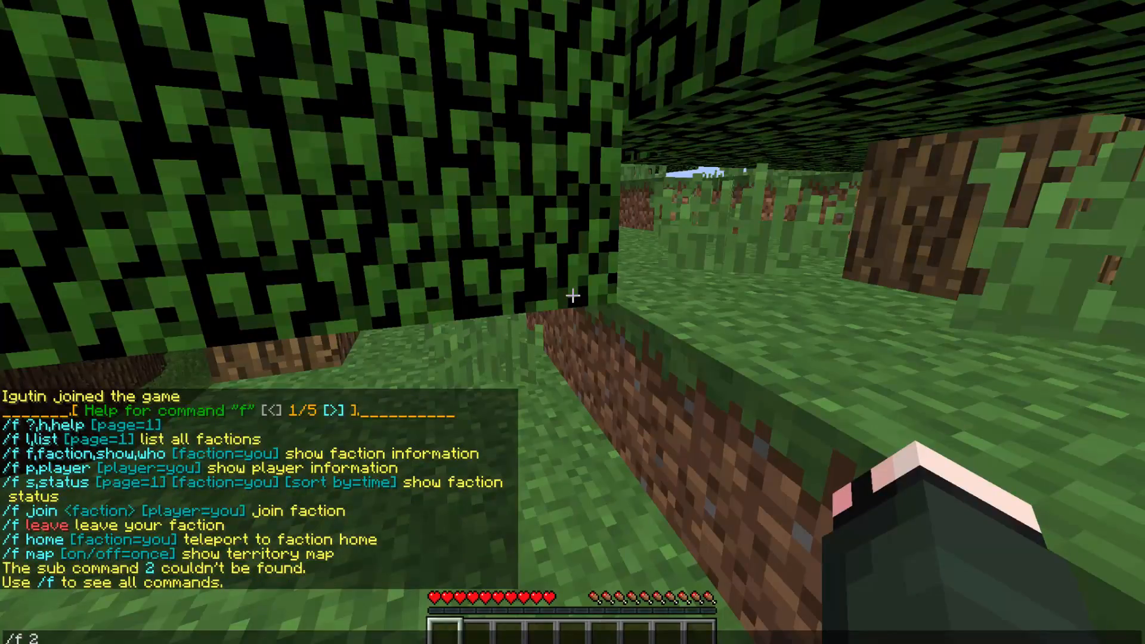
key("BackSpace")
type("3")
key("Return")
- Show the first two pages of the Factions help with /f help 1 and /f help 2
key("t")
key("Up")
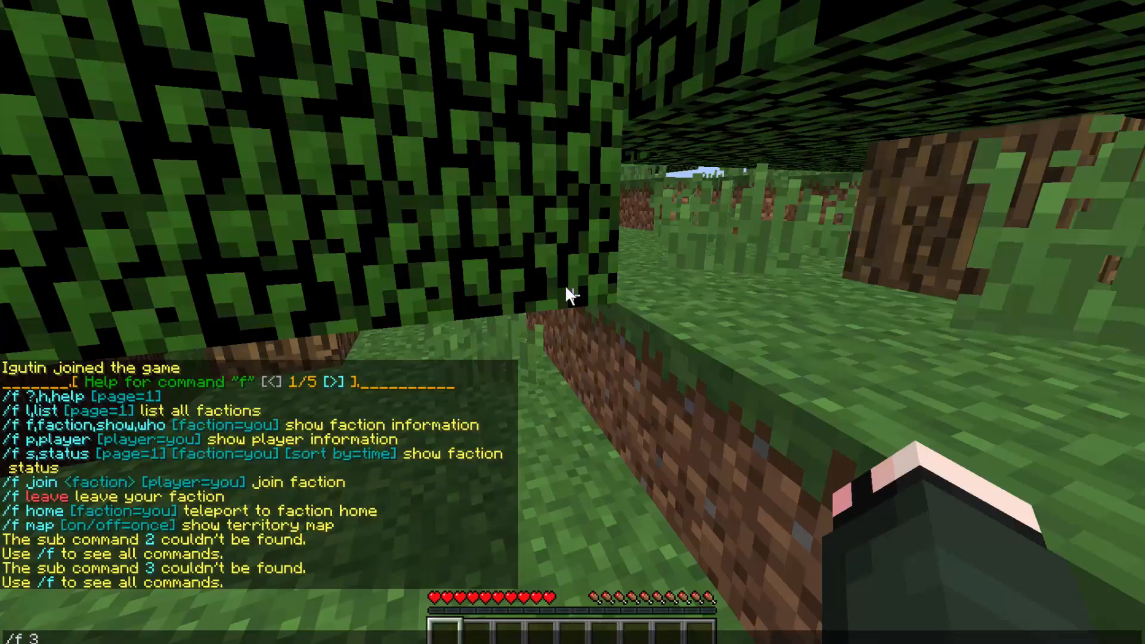
key("BackSpace")
type("help 1")
key("Return")
key("t")
key("Up")
key("BackSpace")
type("2")
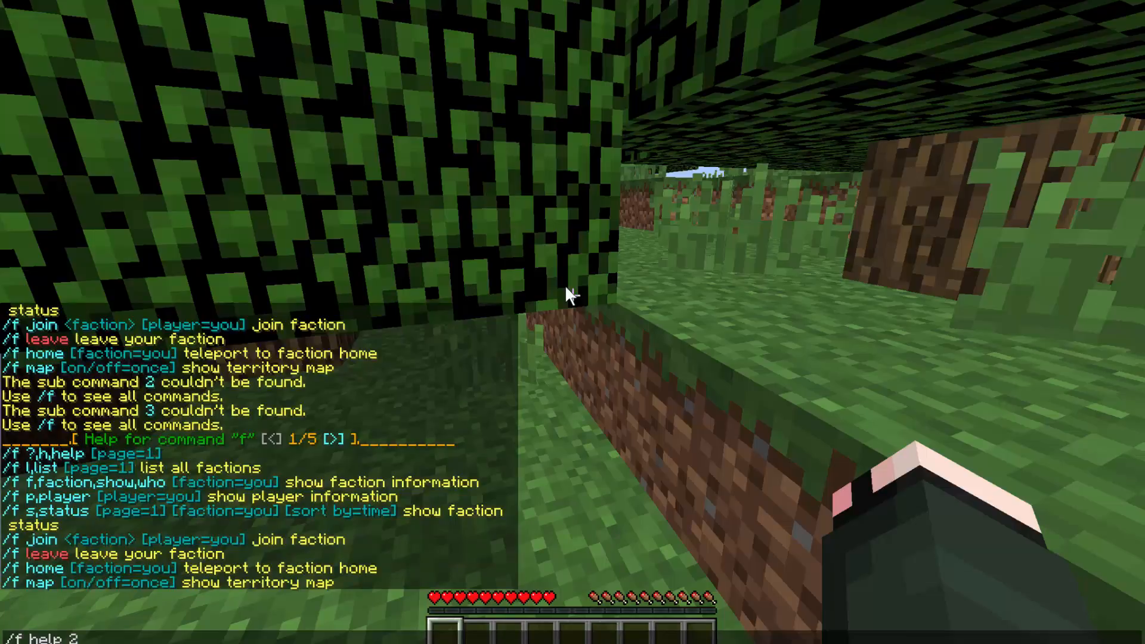
key("Return")
- Try to run /f new in the chat without a faction name
key("t")
key("Up")
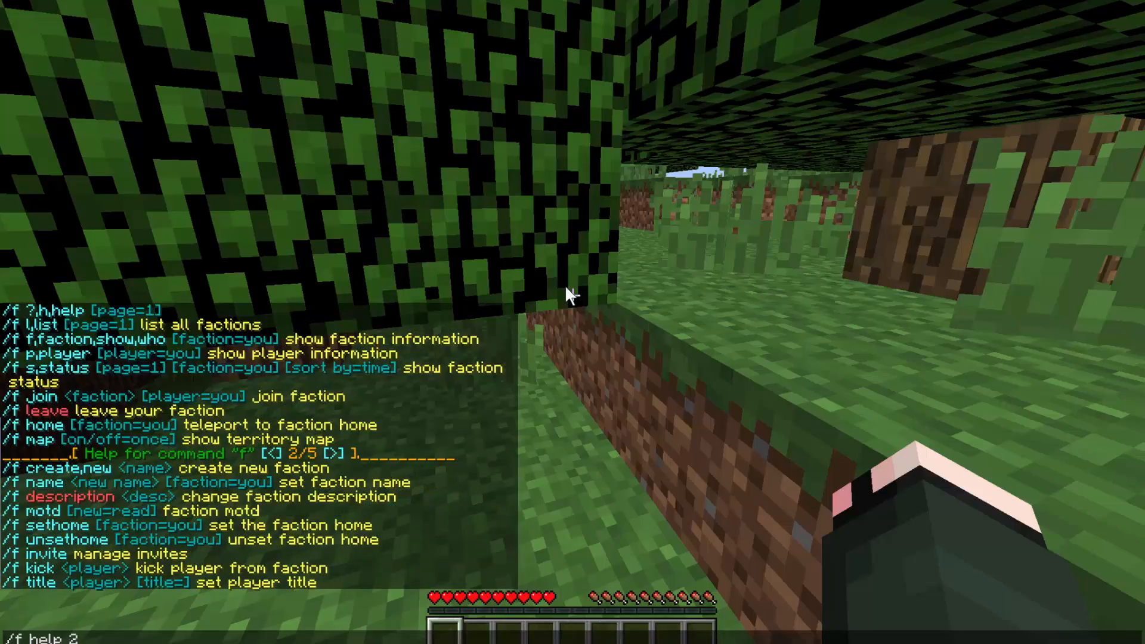
type("/f n")
key("ctrl+a")
key("BackSpace")
type("/f new")
key("Return")
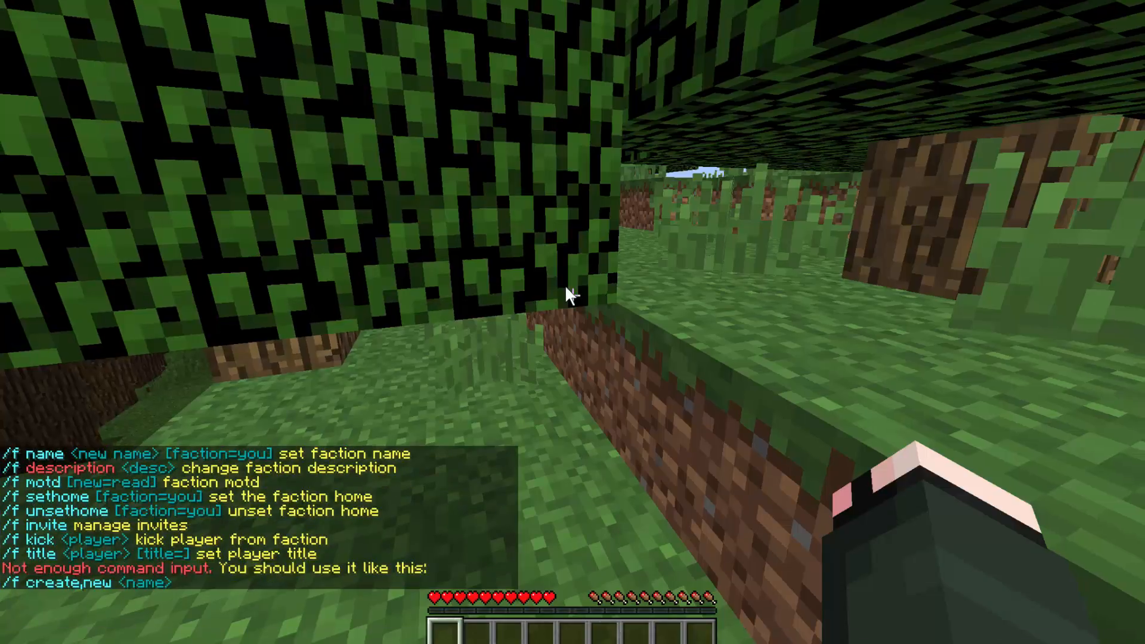
- Create a new faction named MyFaction with the /f new command
key("t")
key("Up")
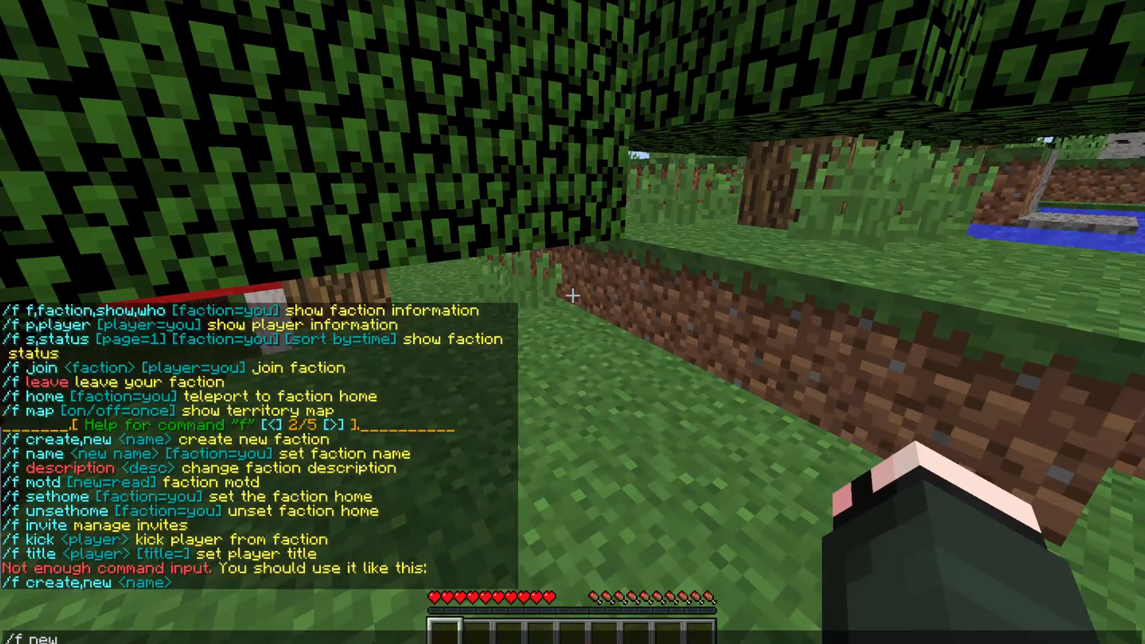
type("MyFaction")
key("Return")
- Set the faction's description to "New Faction" with the /f description command
type("t")
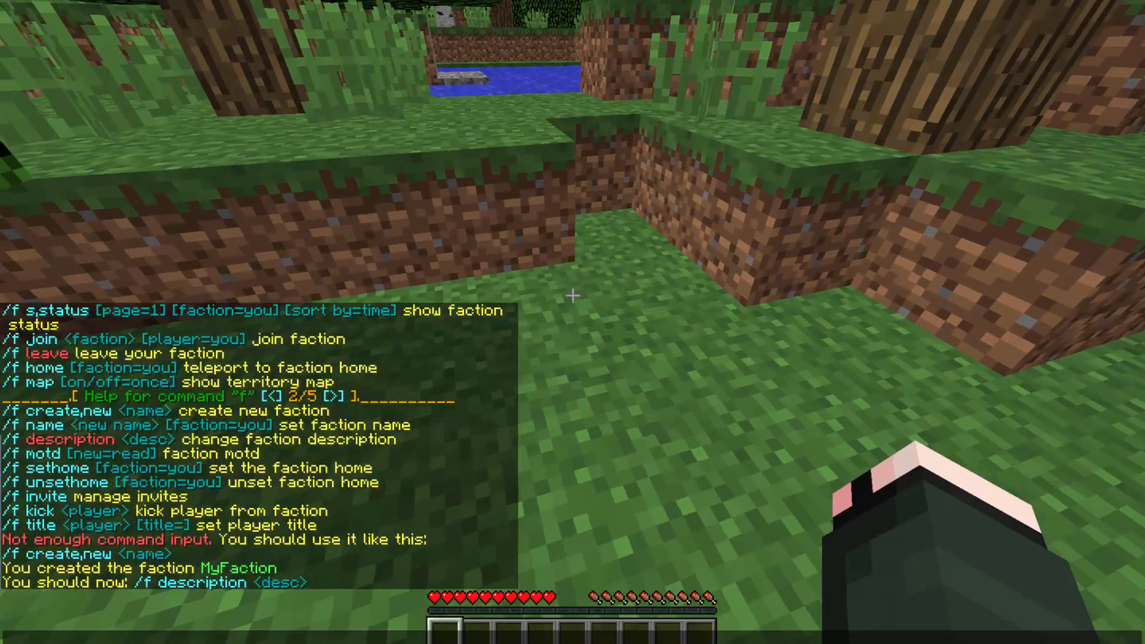
type("/f description New Fact")
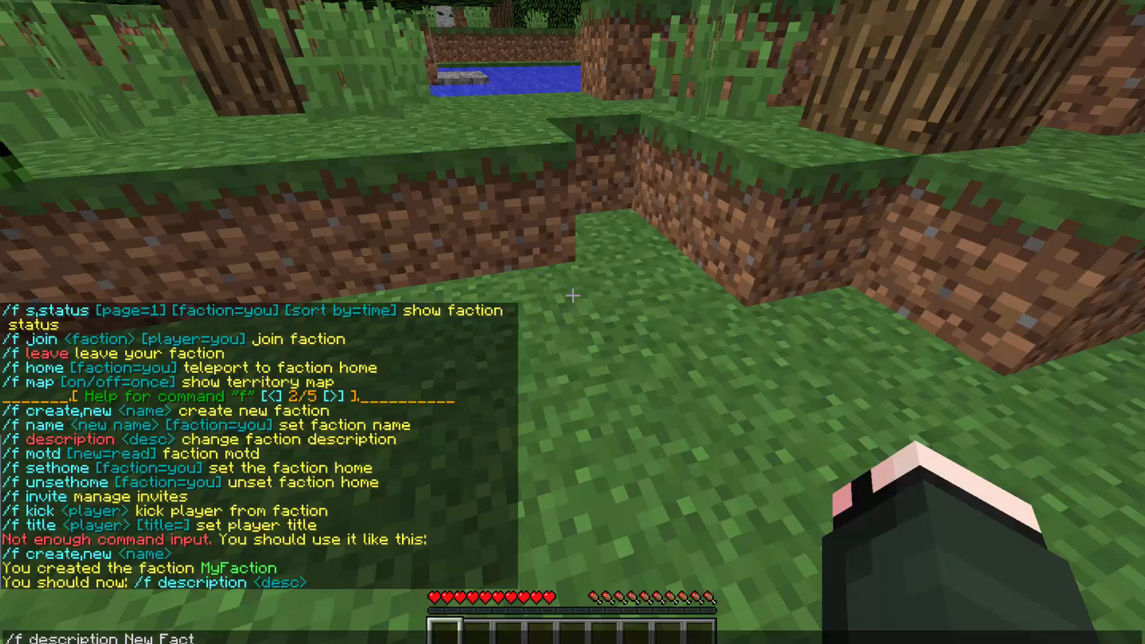
type("ion")
key("Return")
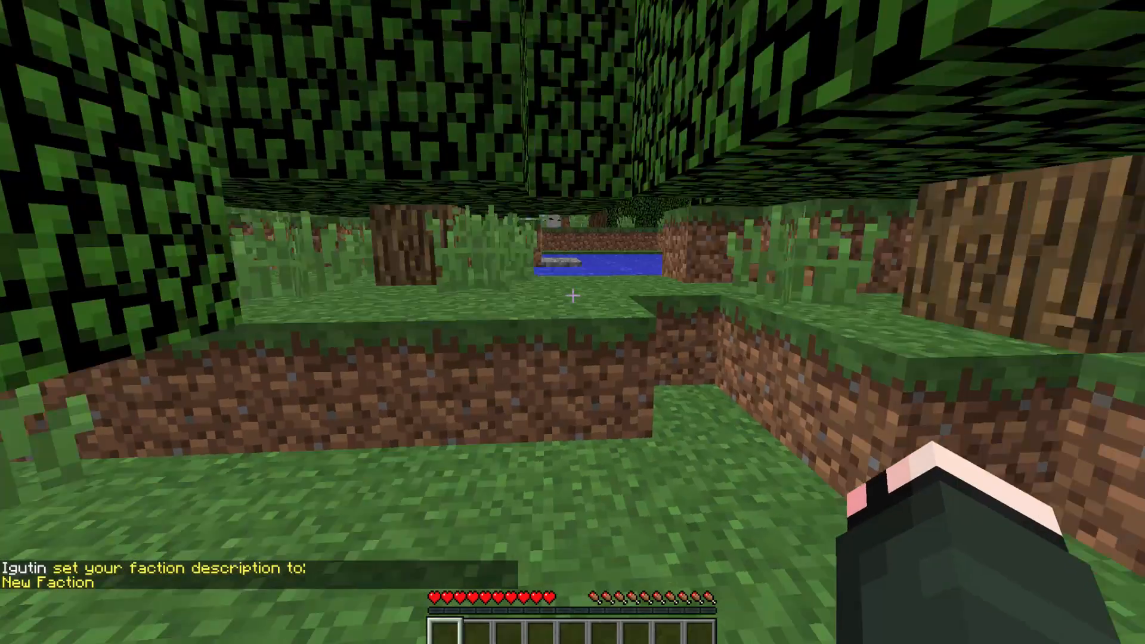
key("w")
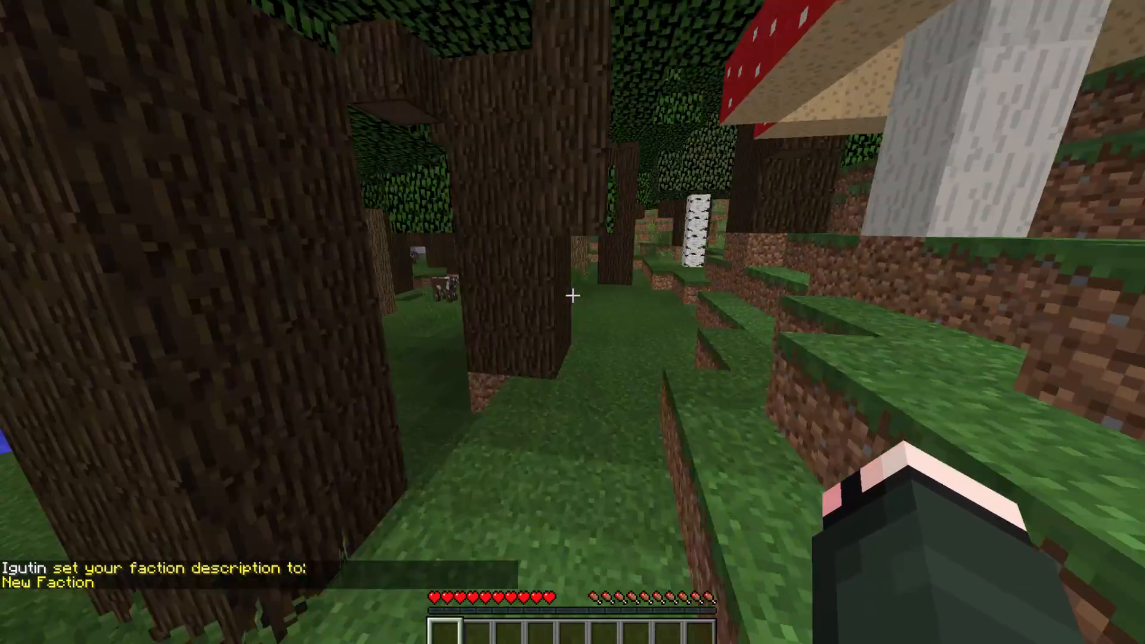
key("w")
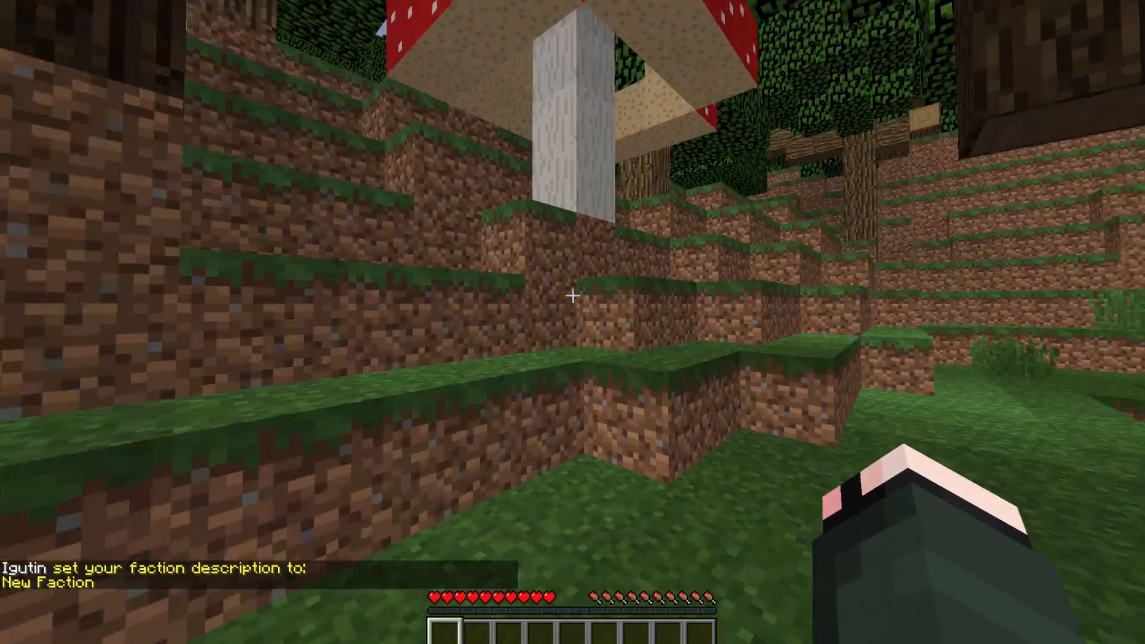
key("w")
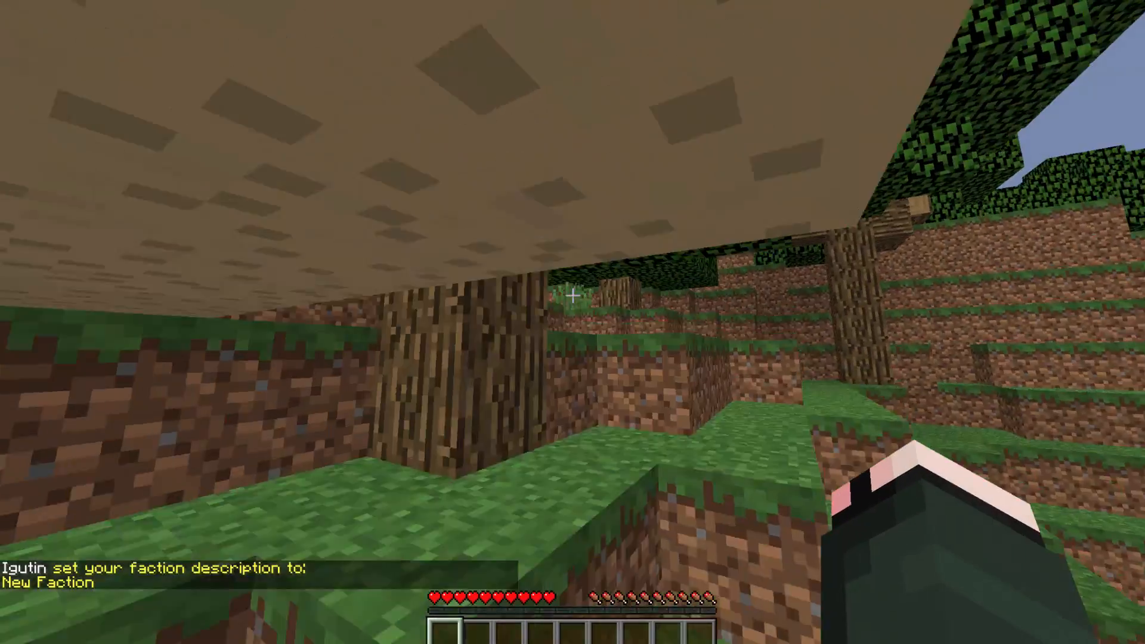
key("w")
key("space")
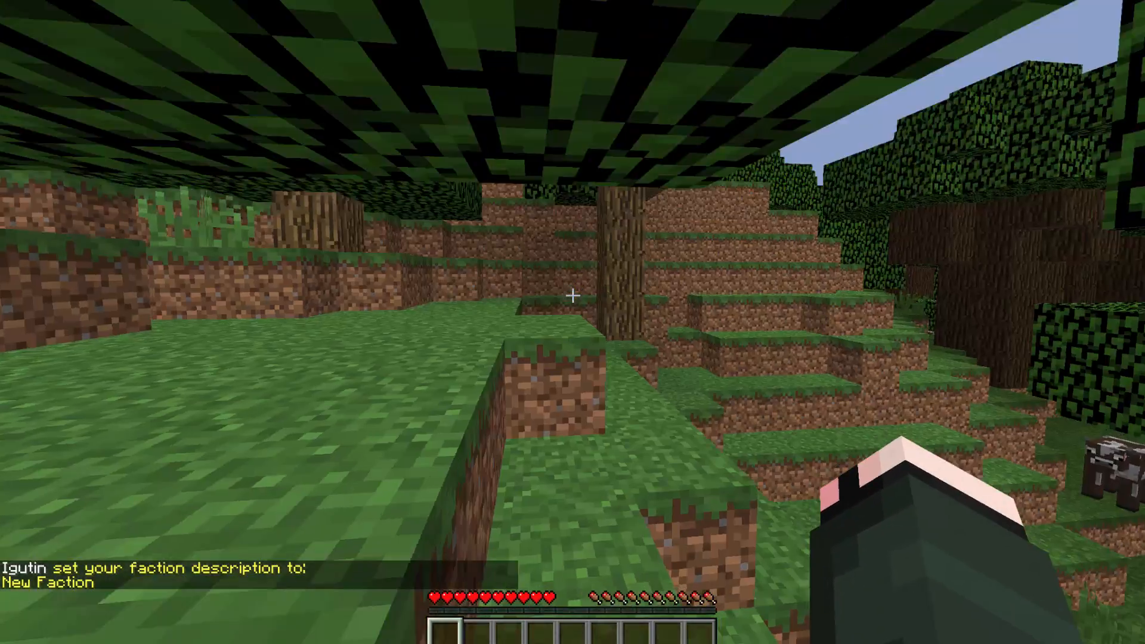
key("w")
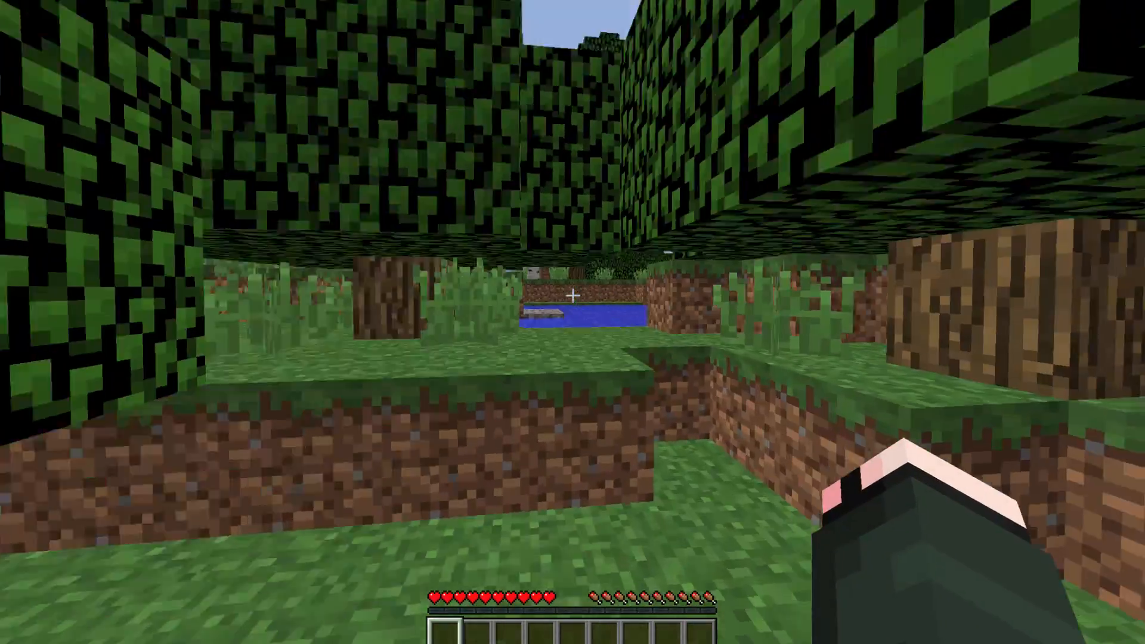
key("w")
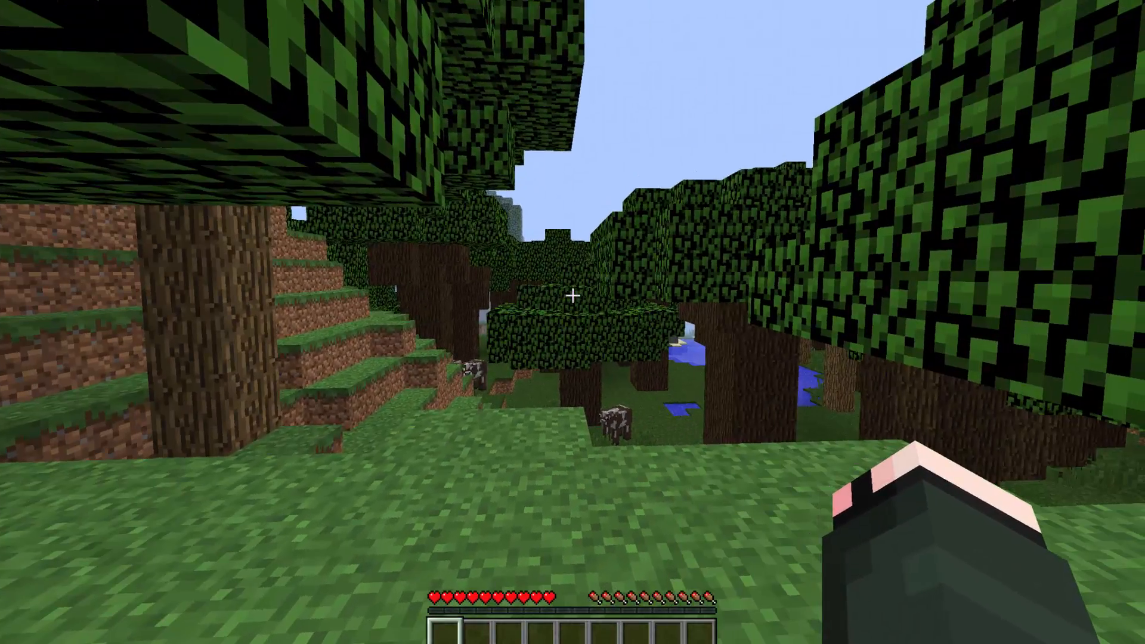
key("e")
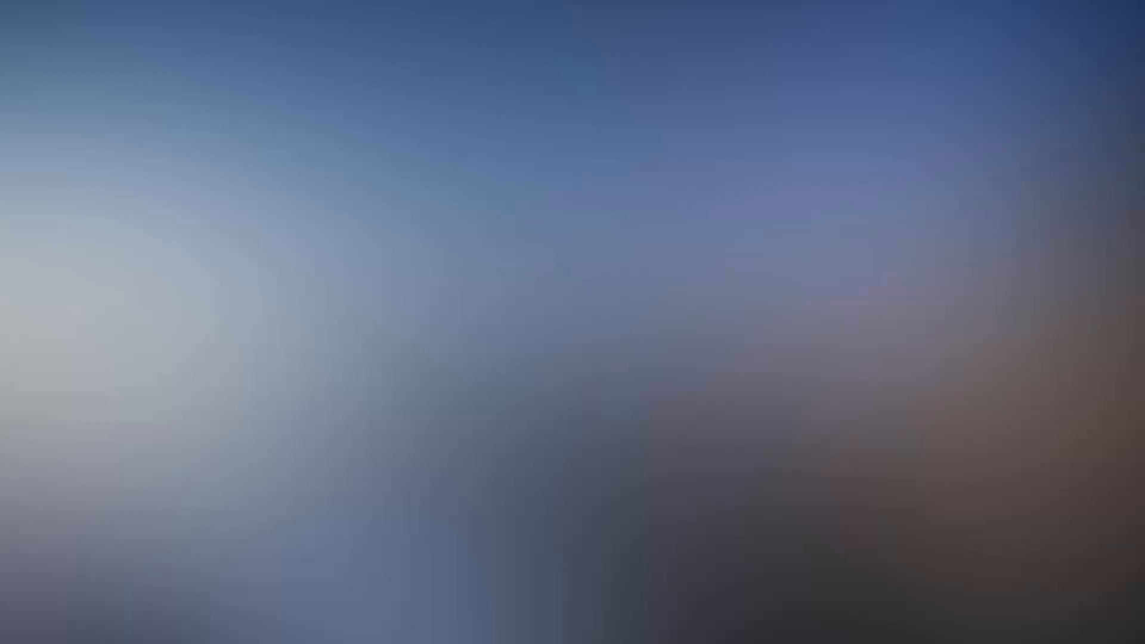